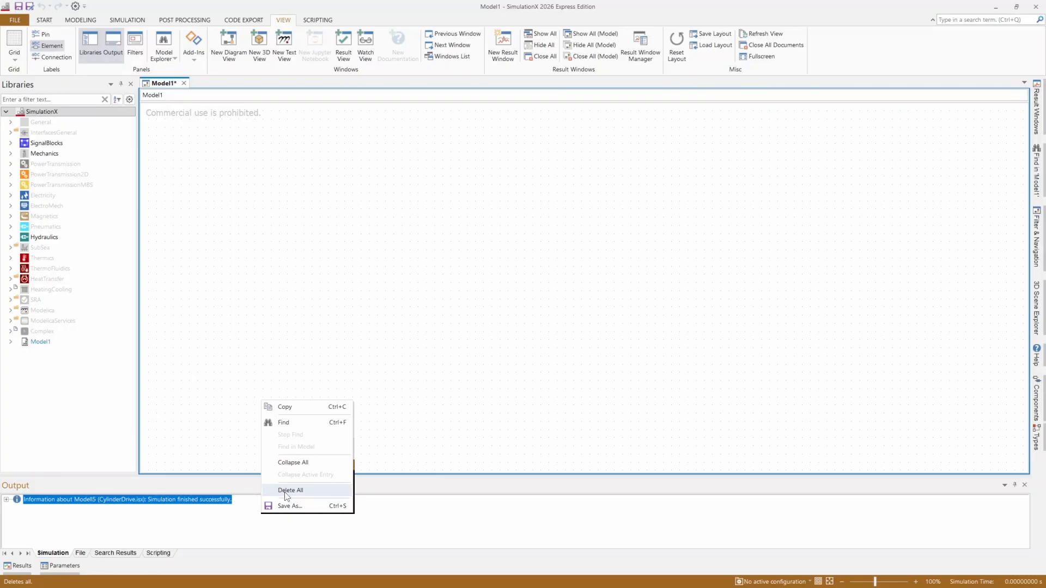
- Delete all messages from the simulation output
{"action": "left_click", "coordinate": [286, 491]}
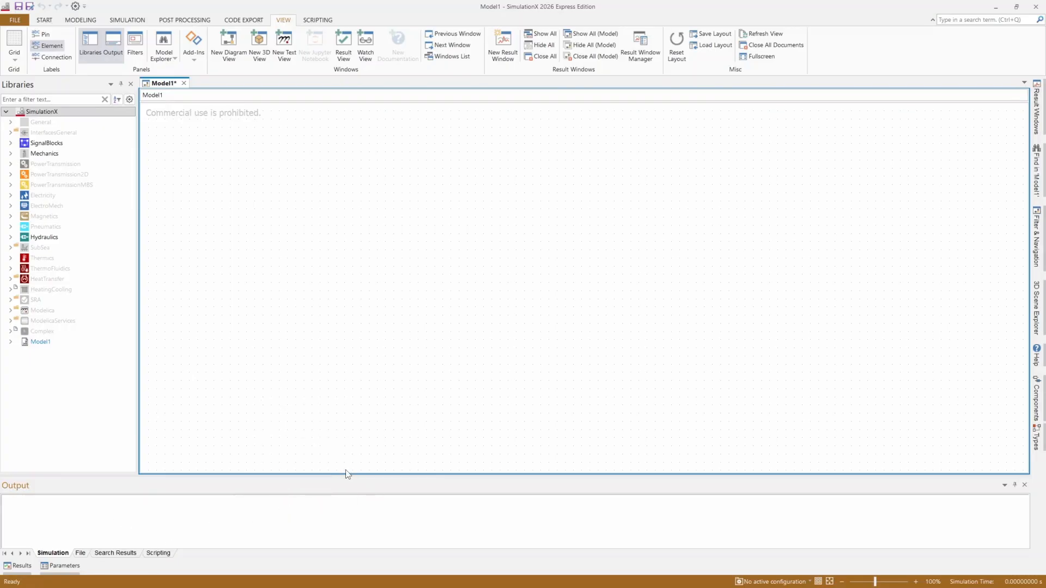
{"action": "left_click", "coordinate": [235, 220]}
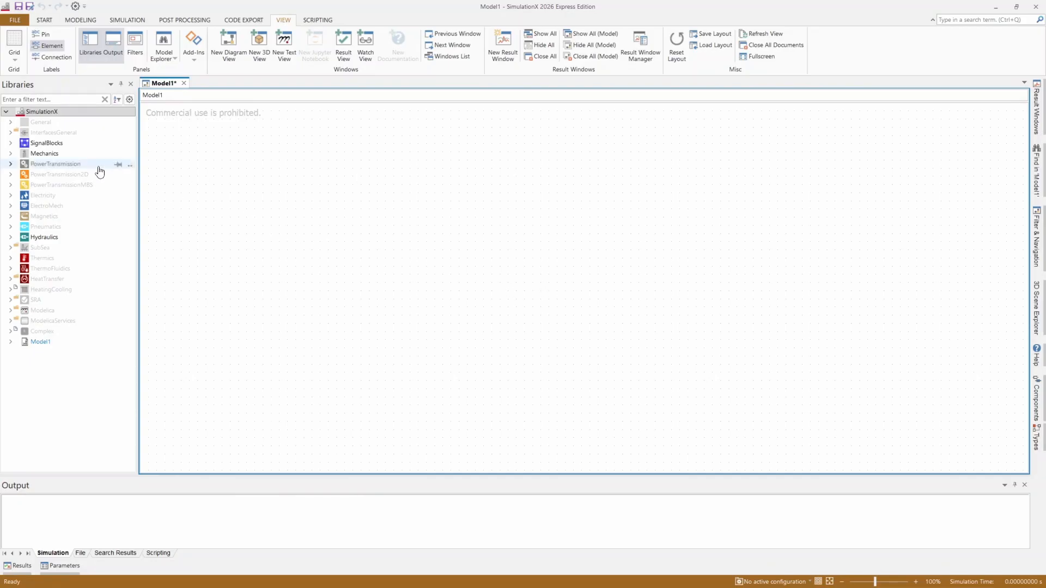
- Add a Mass, a Spring, a Damper and a Preset element from the Mechanics Translation library to the model
{"action": "left_click", "coordinate": [11, 154]}
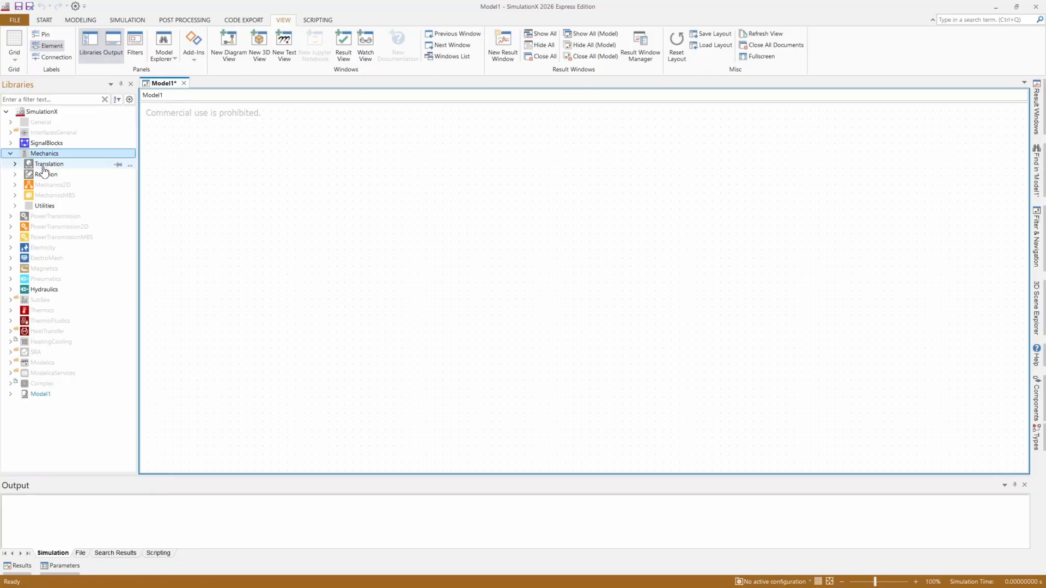
{"action": "left_click", "coordinate": [15, 164]}
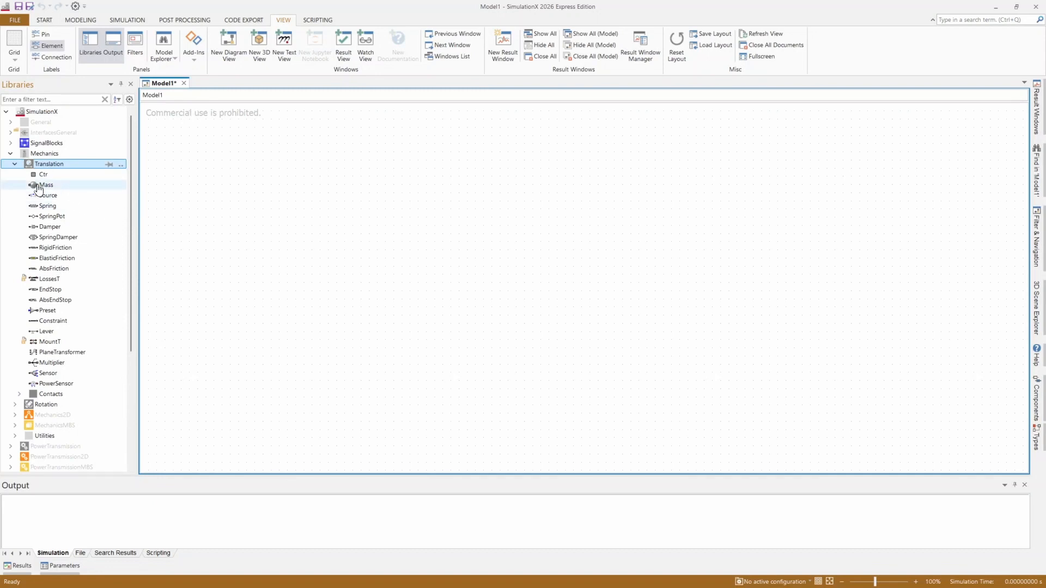
{"action": "left_click_drag", "start_coordinate": [44, 185], "coordinate": [396, 208]}
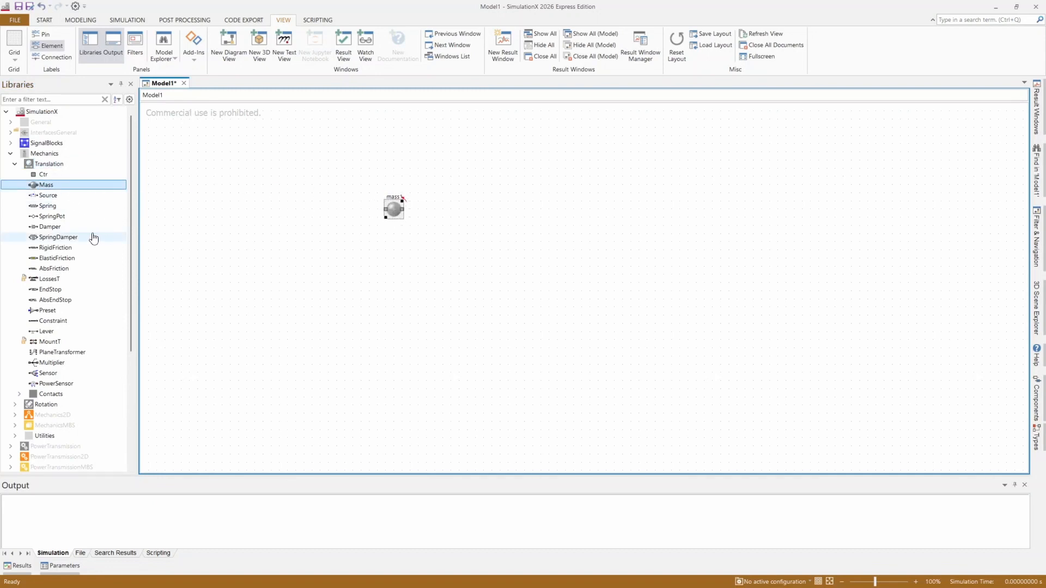
{"action": "left_click_drag", "start_coordinate": [47, 207], "coordinate": [315, 199]}
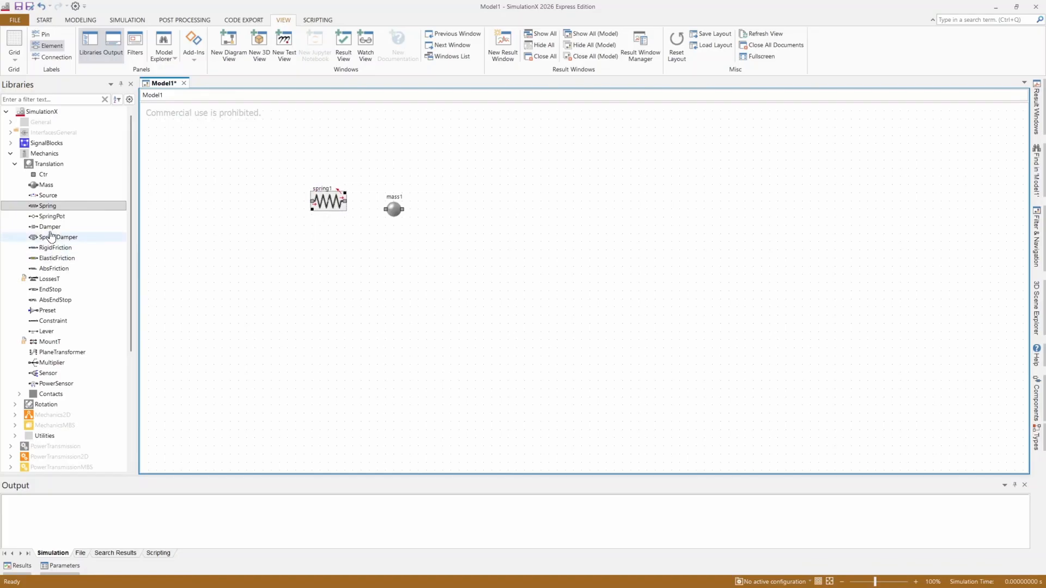
{"action": "left_click_drag", "start_coordinate": [53, 232], "coordinate": [314, 242]}
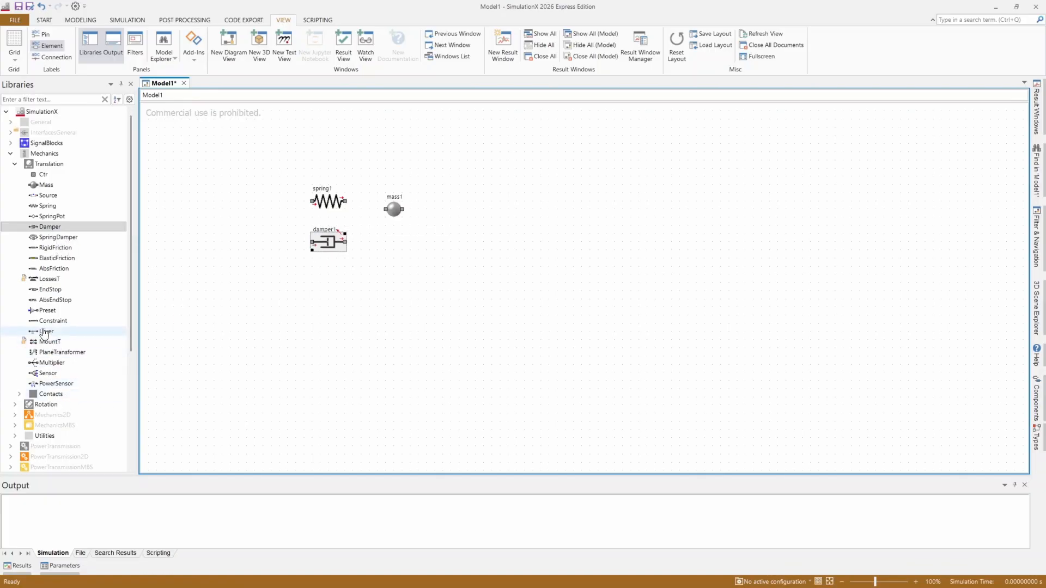
{"action": "left_click_drag", "start_coordinate": [47, 310], "coordinate": [247, 221]}
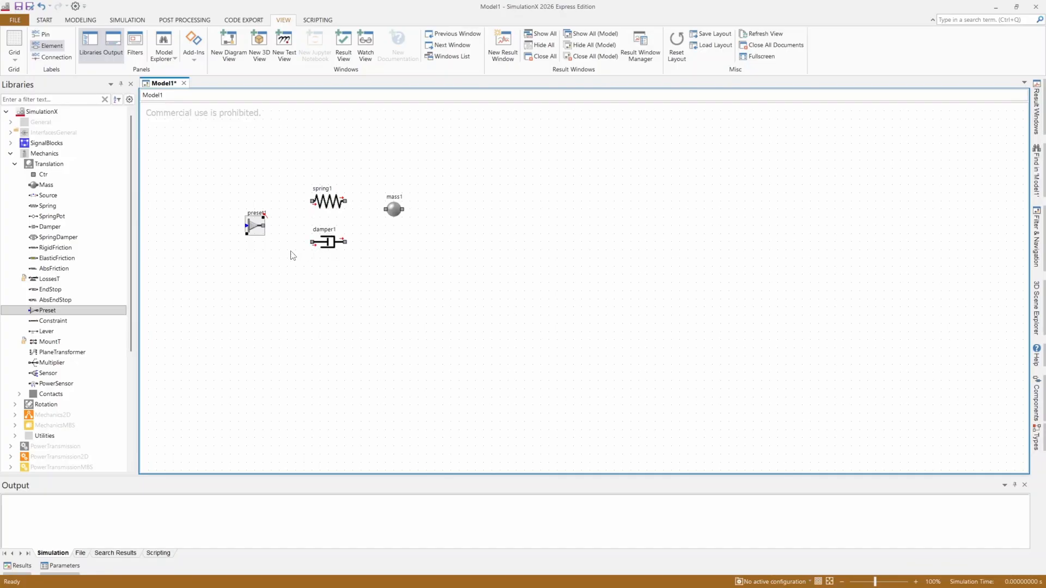
{"action": "left_click", "coordinate": [294, 218]}
- Rotate the preset element counterclockwise and move it below the damper
{"action": "left_click", "coordinate": [255, 229]}
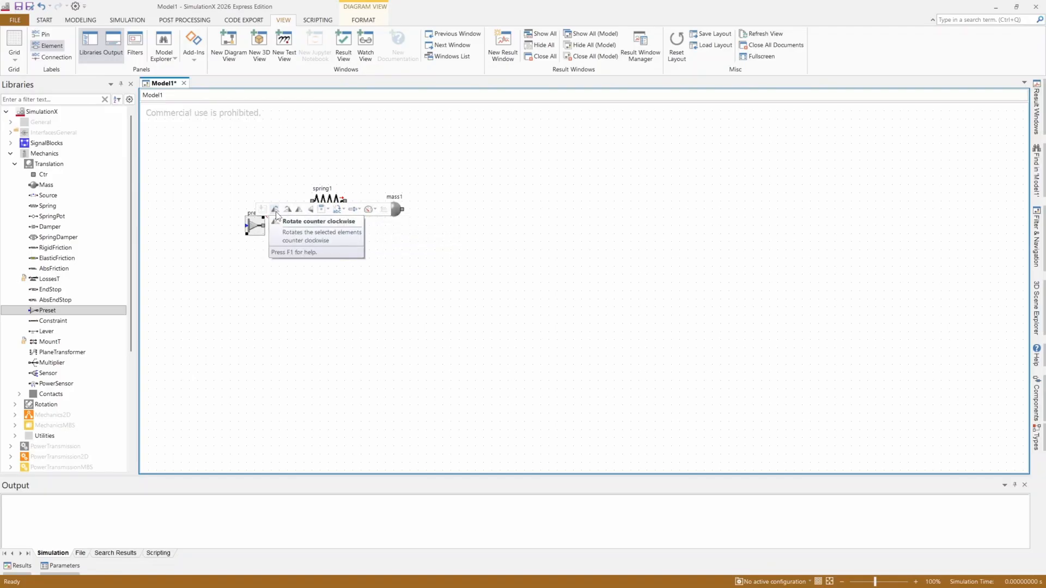
{"action": "left_click", "coordinate": [277, 209]}
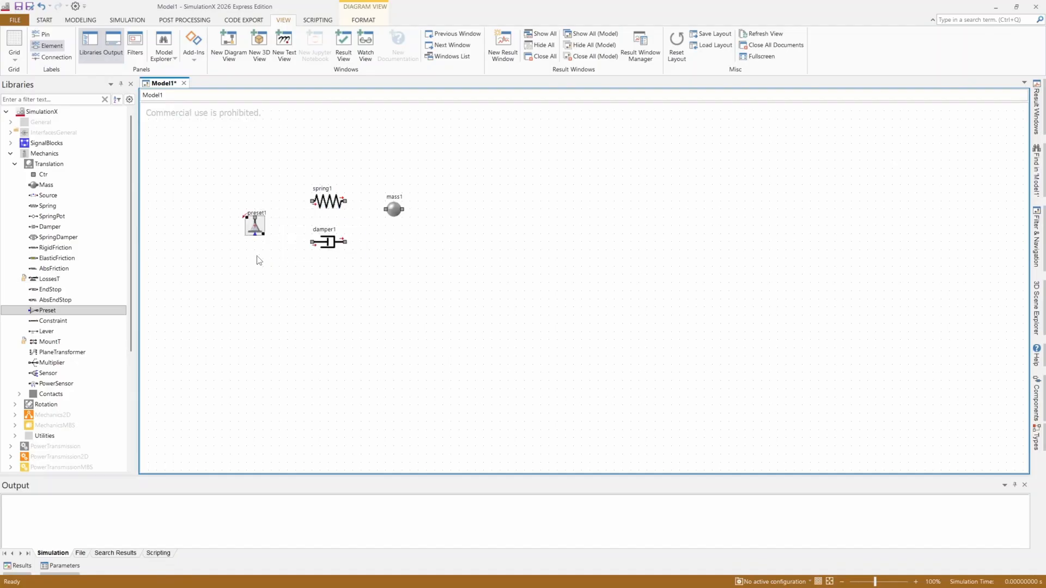
{"action": "left_click", "coordinate": [257, 259]}
{"action": "left_click_drag", "start_coordinate": [257, 231], "coordinate": [302, 300]}
{"action": "left_click", "coordinate": [369, 275]}
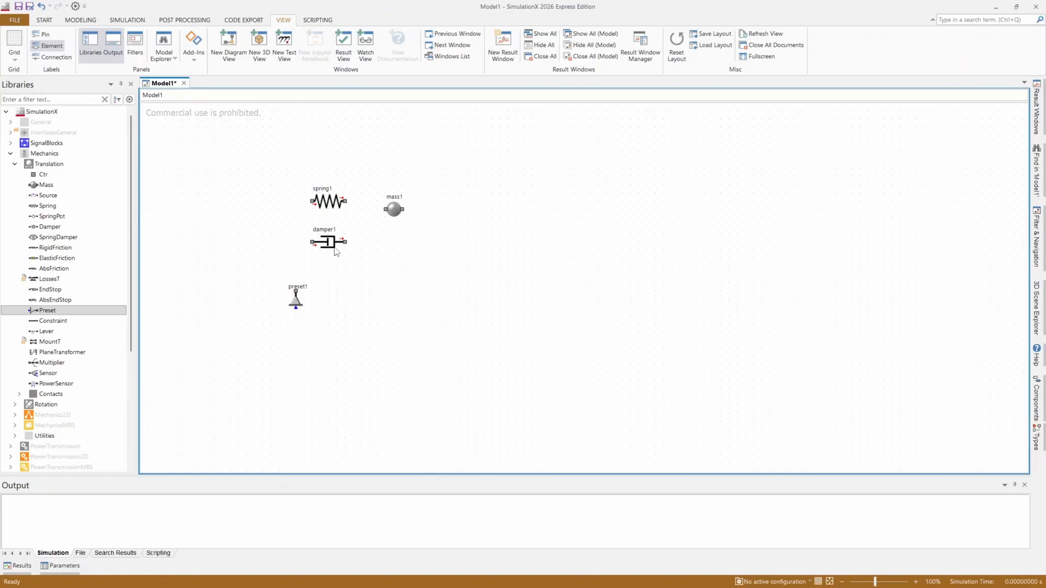
- Rotate the spring and the damper counterclockwise and place them upright side by side above the preset
{"action": "left_click", "coordinate": [335, 212]}
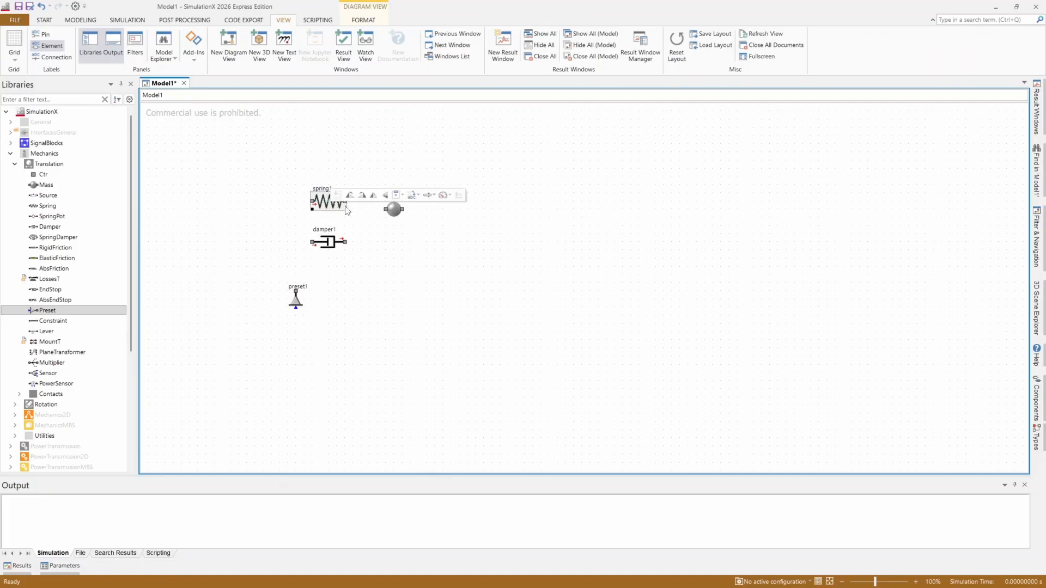
{"action": "left_click", "coordinate": [349, 195]}
{"action": "left_click_drag", "start_coordinate": [328, 208], "coordinate": [278, 267]}
{"action": "left_click", "coordinate": [343, 284]}
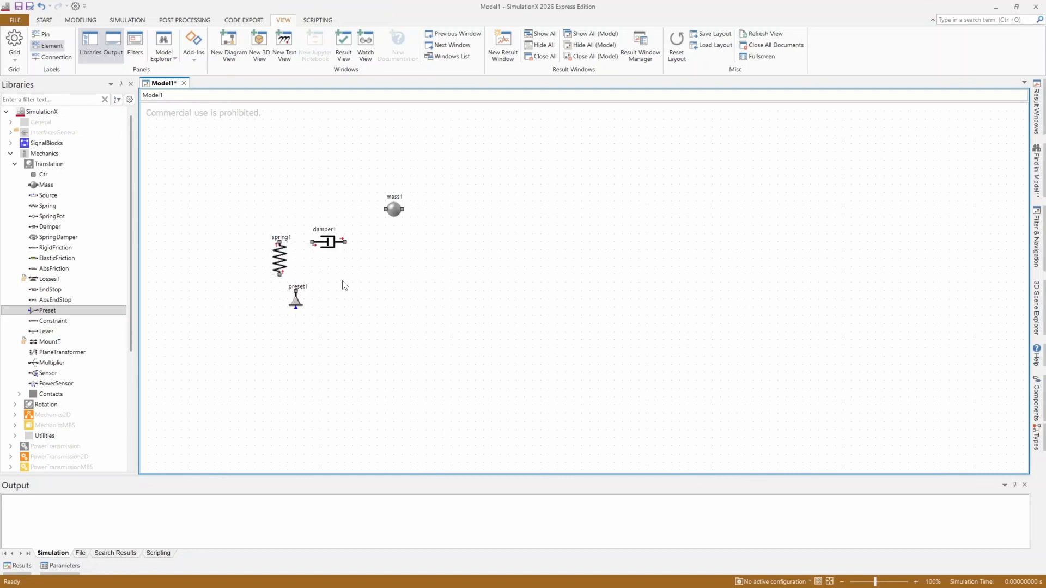
{"action": "left_click", "coordinate": [328, 244]}
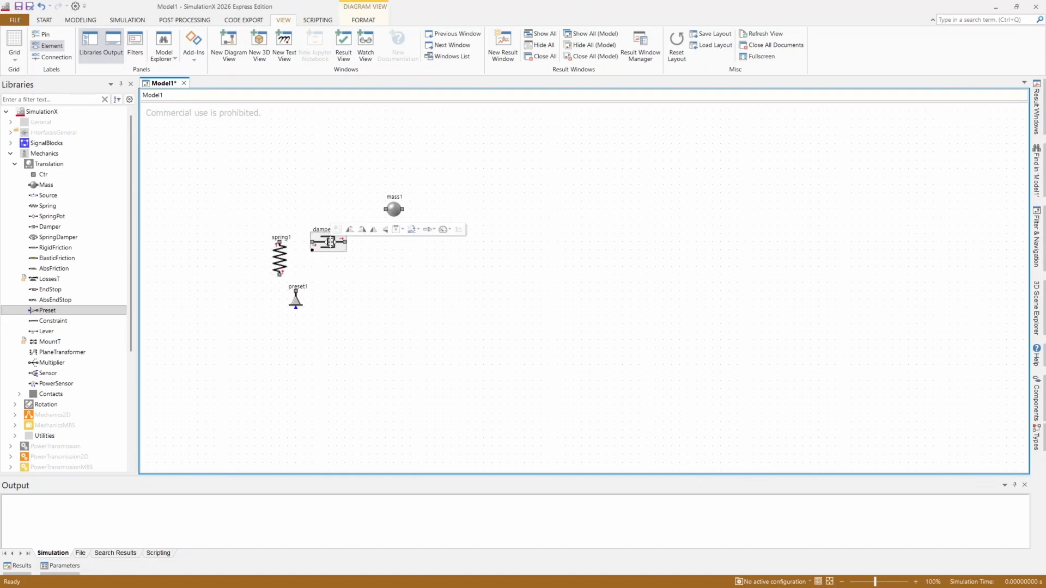
{"action": "left_click", "coordinate": [349, 229]}
{"action": "left_click_drag", "start_coordinate": [333, 248], "coordinate": [325, 264]}
{"action": "left_click", "coordinate": [454, 271]}
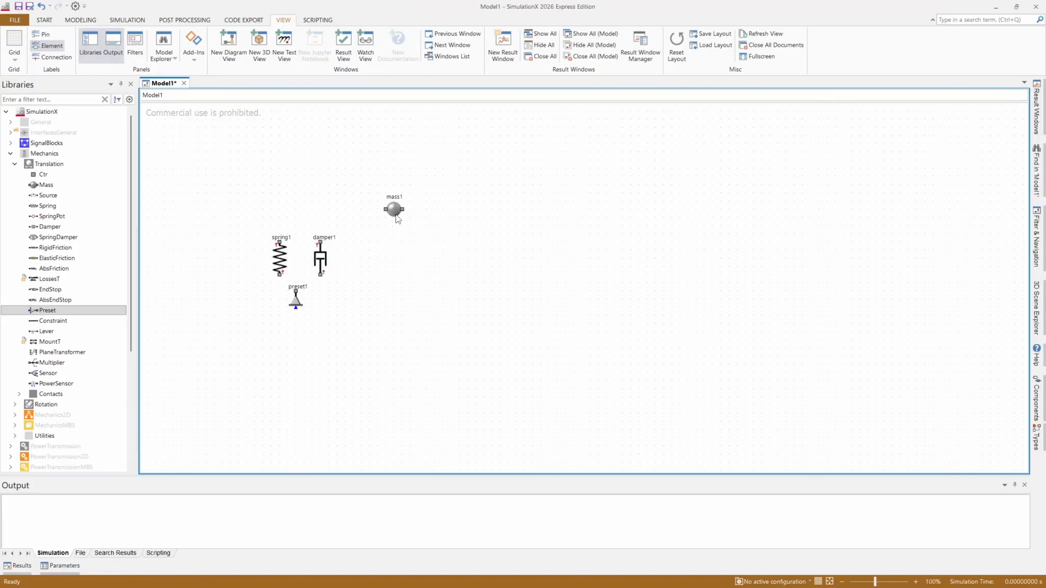
- Rotate the mass counterclockwise and move it above the spring and damper
{"action": "left_click", "coordinate": [393, 213]}
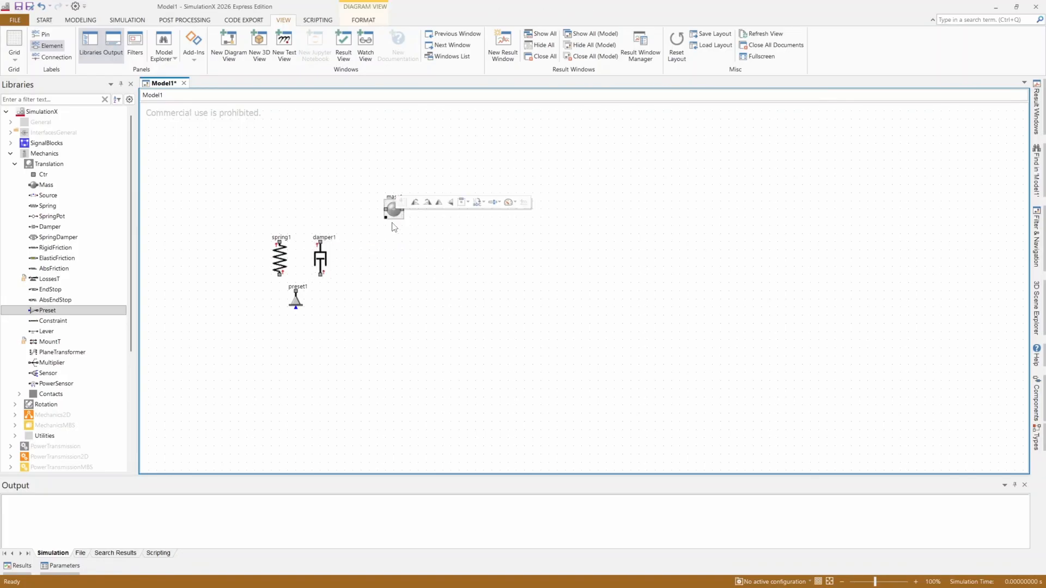
{"action": "left_click", "coordinate": [415, 205]}
{"action": "left_click_drag", "start_coordinate": [387, 208], "coordinate": [298, 208]}
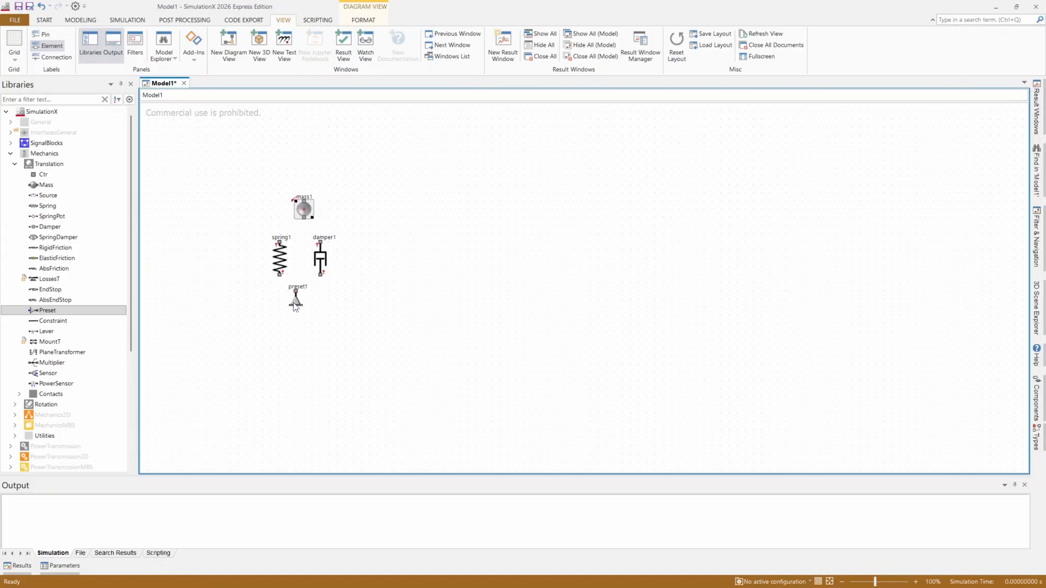
- Shift the damper and the mass one grid step to the left to align the elements symmetrically over the preset
{"action": "left_click_drag", "start_coordinate": [323, 330], "coordinate": [343, 282]}
{"action": "left_click", "coordinate": [323, 265]}
{"action": "key", "text": "Left"}
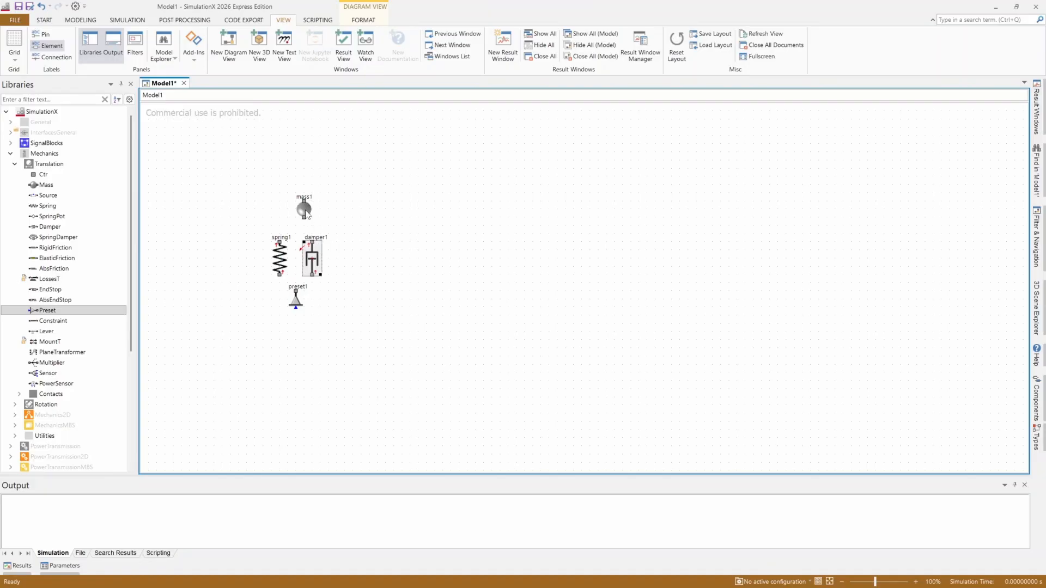
{"action": "left_click", "coordinate": [305, 209]}
{"action": "key", "text": "Left"}
{"action": "left_click", "coordinate": [399, 307]}
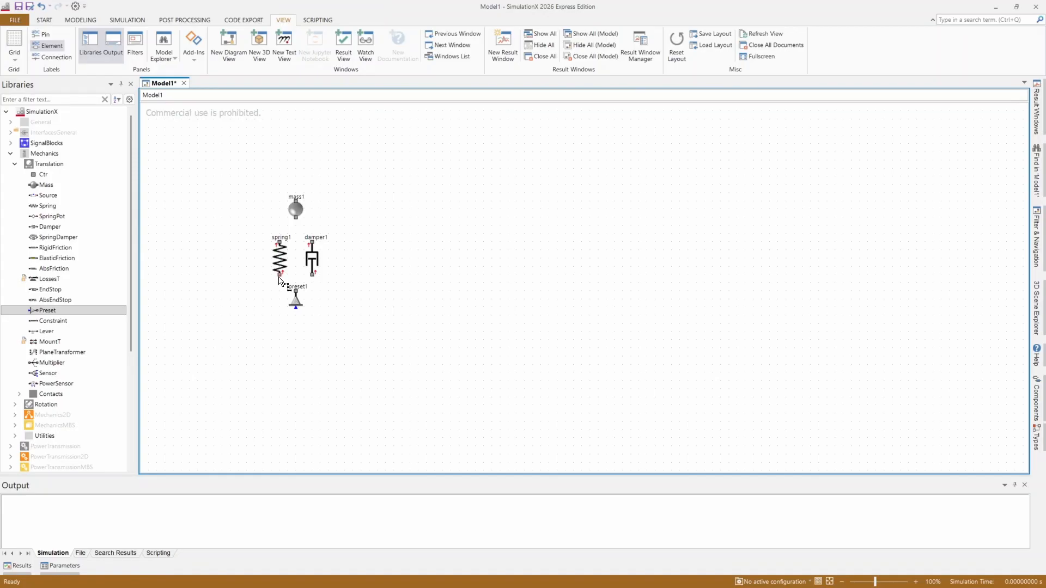
- Connect the lower ends of the spring and the damper to the preset element and straighten the connection lines
{"action": "left_click_drag", "start_coordinate": [282, 278], "coordinate": [297, 295]}
{"action": "left_click_drag", "start_coordinate": [313, 275], "coordinate": [297, 293]}
{"action": "left_click_drag", "start_coordinate": [312, 291], "coordinate": [297, 284]}
{"action": "left_click", "coordinate": [297, 289]}
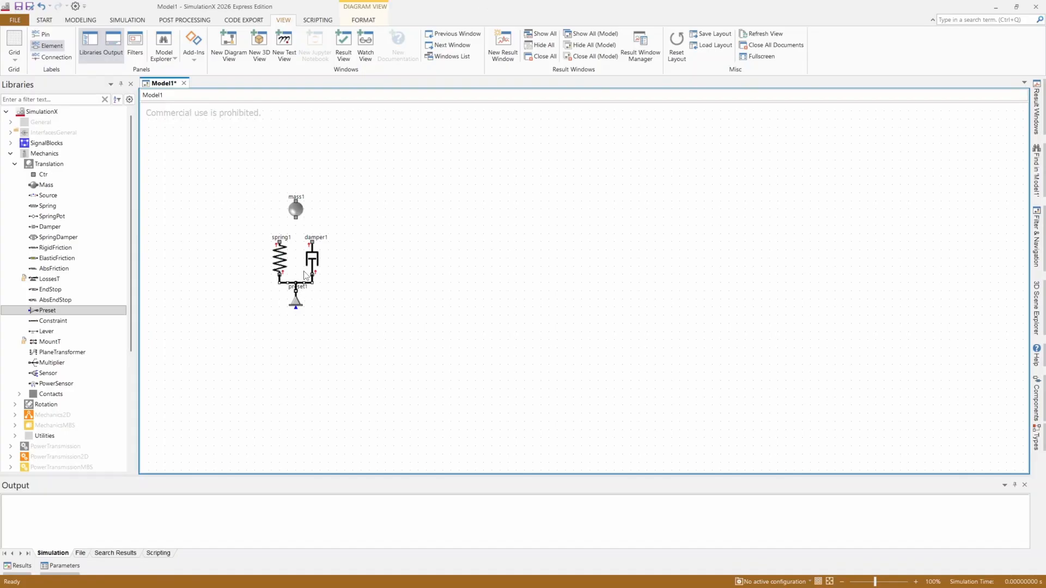
{"action": "left_click", "coordinate": [353, 276]}
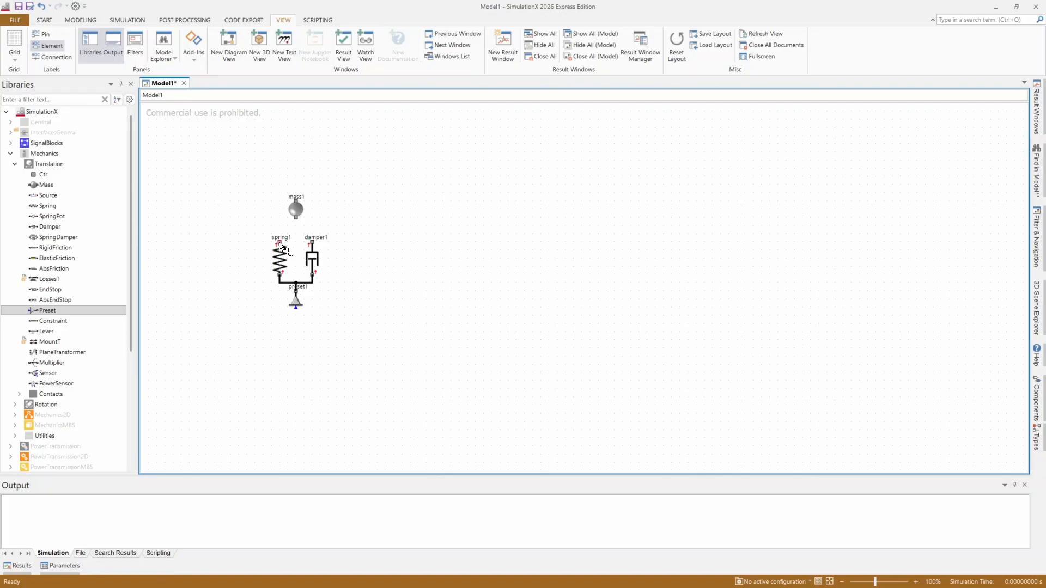
- Connect the upper ends of the spring and the damper to the mass with a symmetric junction
{"action": "left_click_drag", "start_coordinate": [280, 244], "coordinate": [298, 226]}
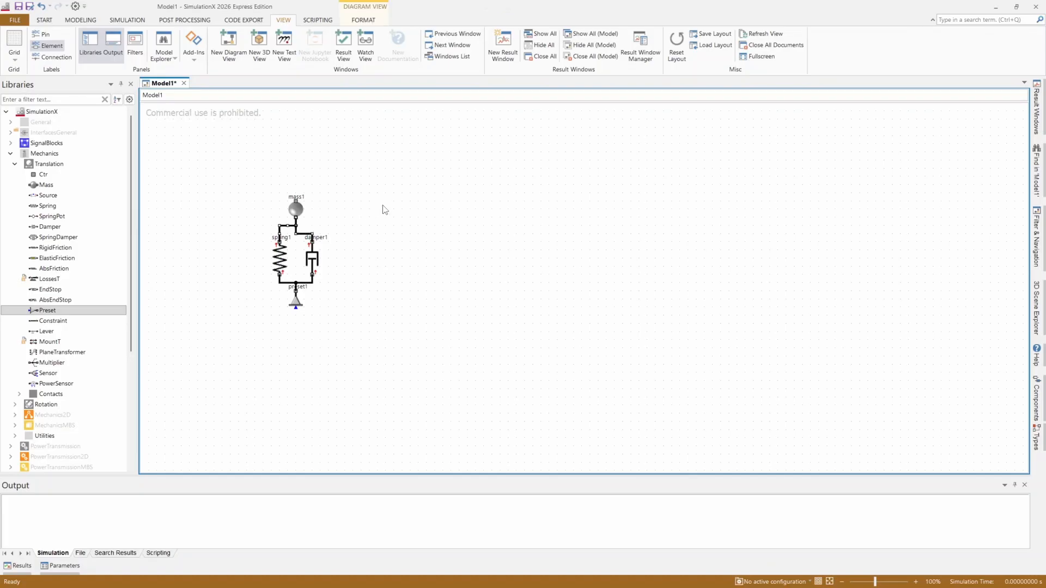
{"action": "left_click", "coordinate": [382, 206]}
{"action": "left_click", "coordinate": [305, 234]}
{"action": "left_click", "coordinate": [435, 300]}
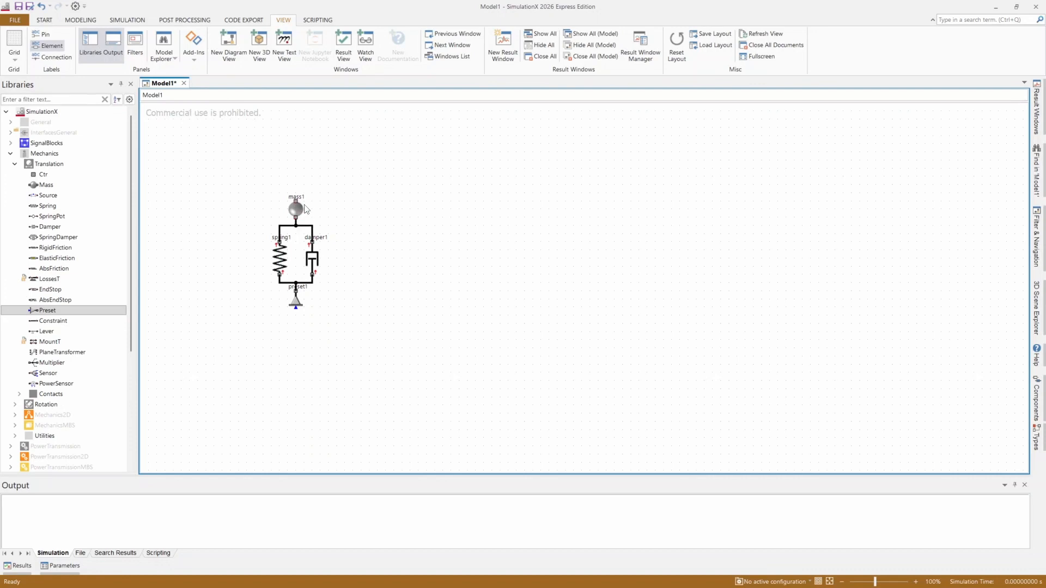
{"action": "mouse_move", "coordinate": [295, 200]}
{"action": "left_mouse_down"}
{"action": "mouse_move", "coordinate": [306, 153]}
{"action": "mouse_move", "coordinate": [295, 202]}
{"action": "left_mouse_up"}
- Set the spring's stiffness to 10e5 N/m
{"action": "left_click", "coordinate": [280, 260]}
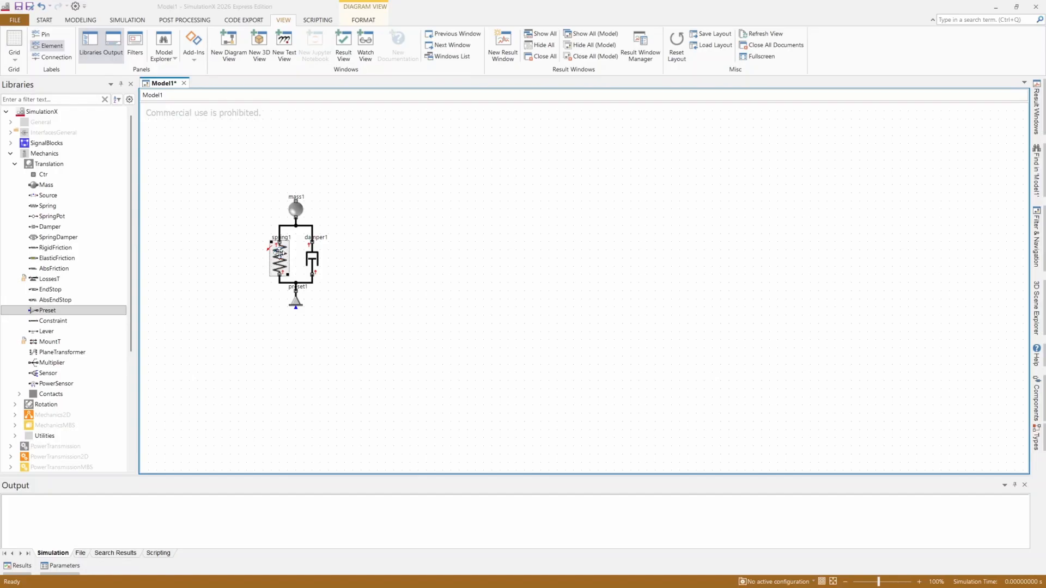
{"action": "double_click", "coordinate": [281, 260]}
{"action": "left_click_drag", "start_coordinate": [602, 147], "coordinate": [544, 151]}
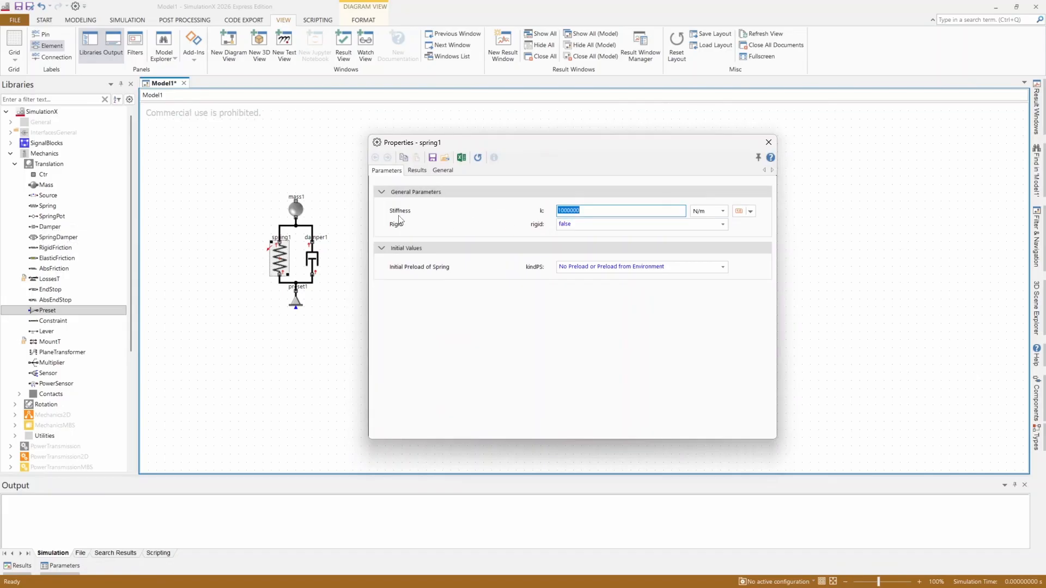
{"action": "left_click", "coordinate": [605, 210]}
{"action": "left_click_drag", "start_coordinate": [591, 212], "coordinate": [529, 211]}
{"action": "type", "text": "10e5"}
{"action": "key", "text": "Tab"}
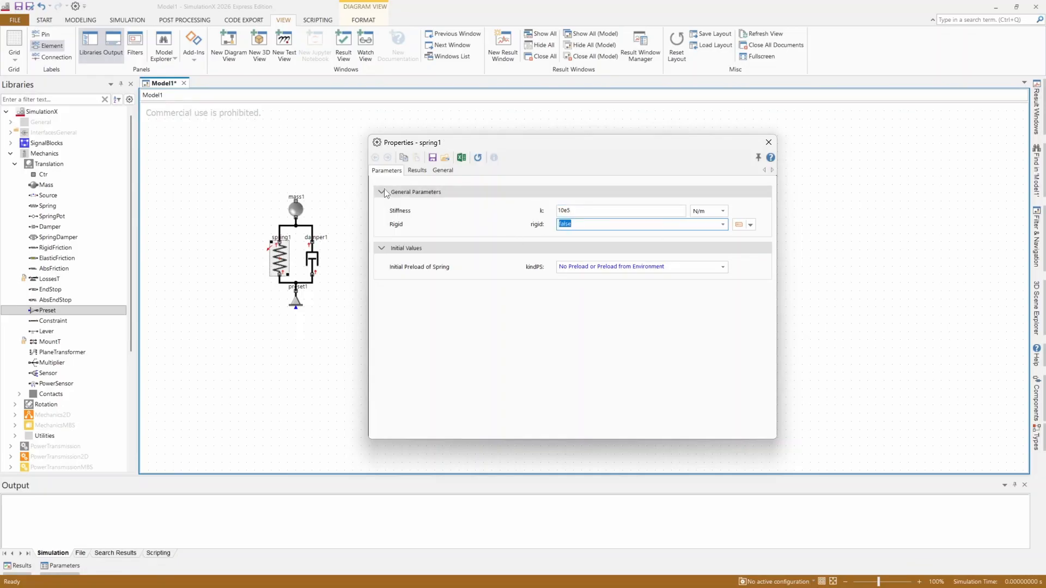
{"action": "left_click", "coordinate": [317, 152]}
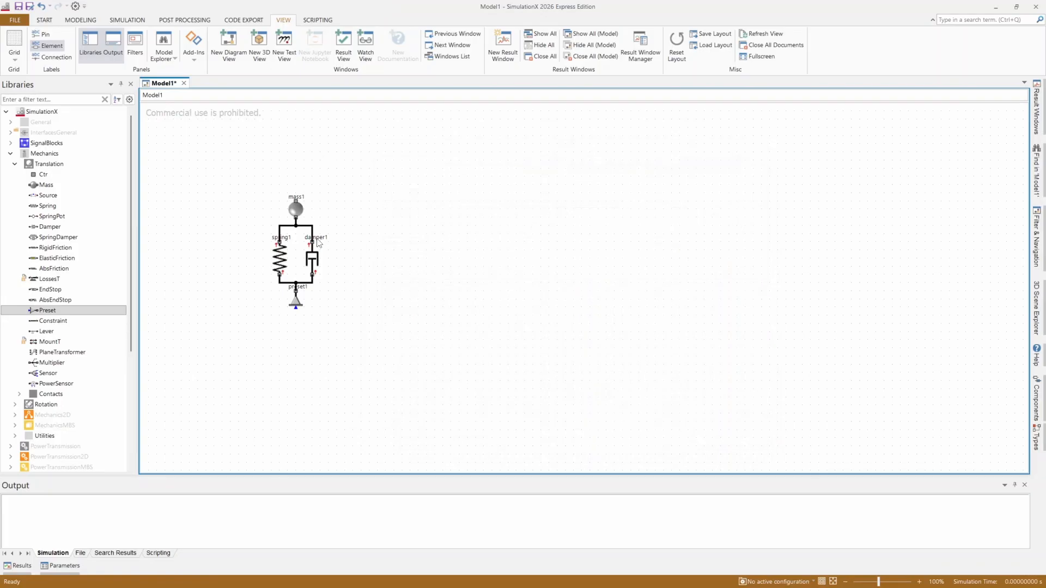
- Set the damper's damping coefficient to 150 Ns/m
{"action": "left_click", "coordinate": [315, 258]}
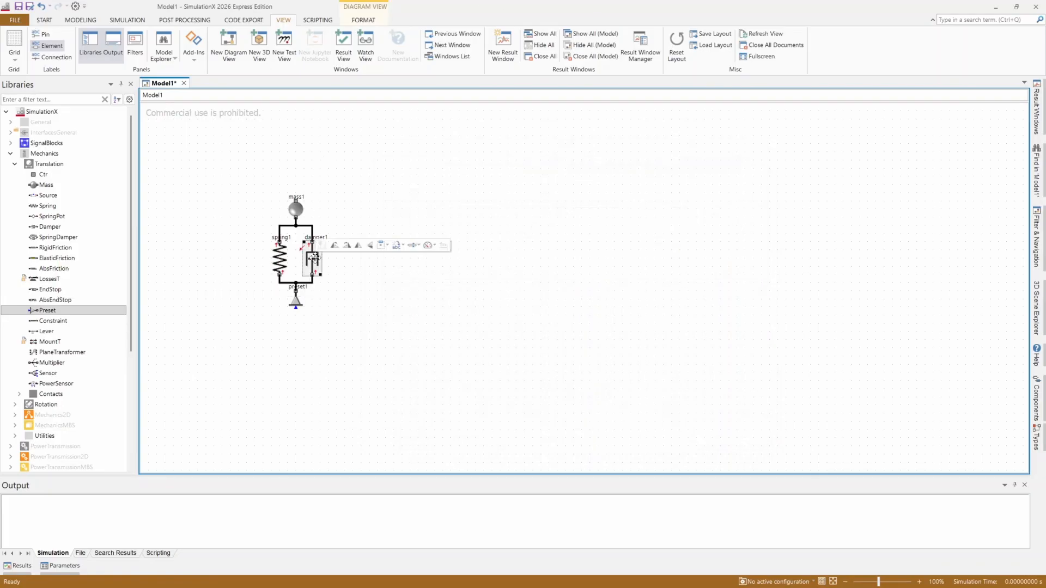
{"action": "double_click", "coordinate": [314, 258]}
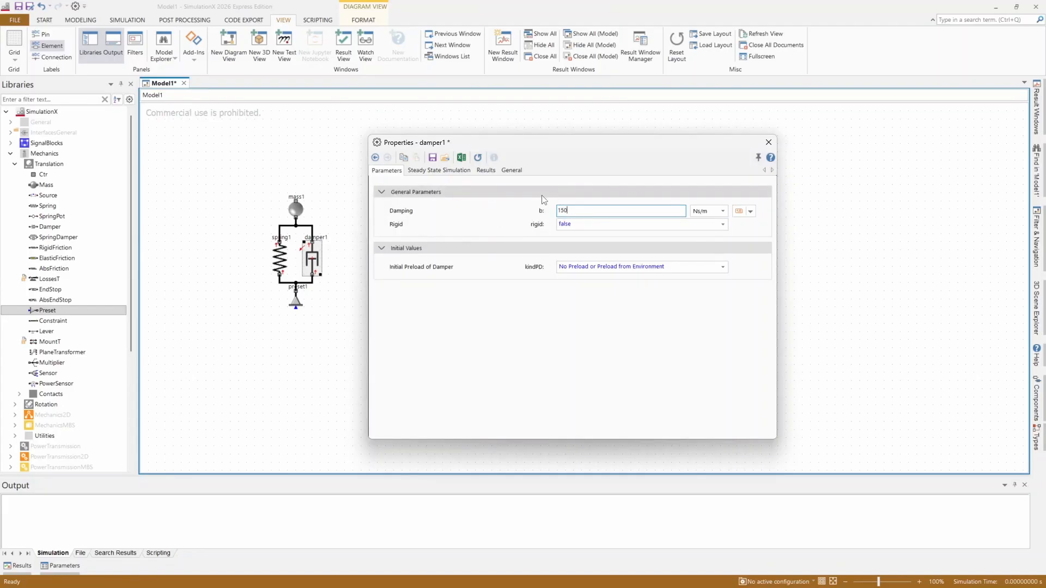
{"action": "left_click", "coordinate": [330, 147]}
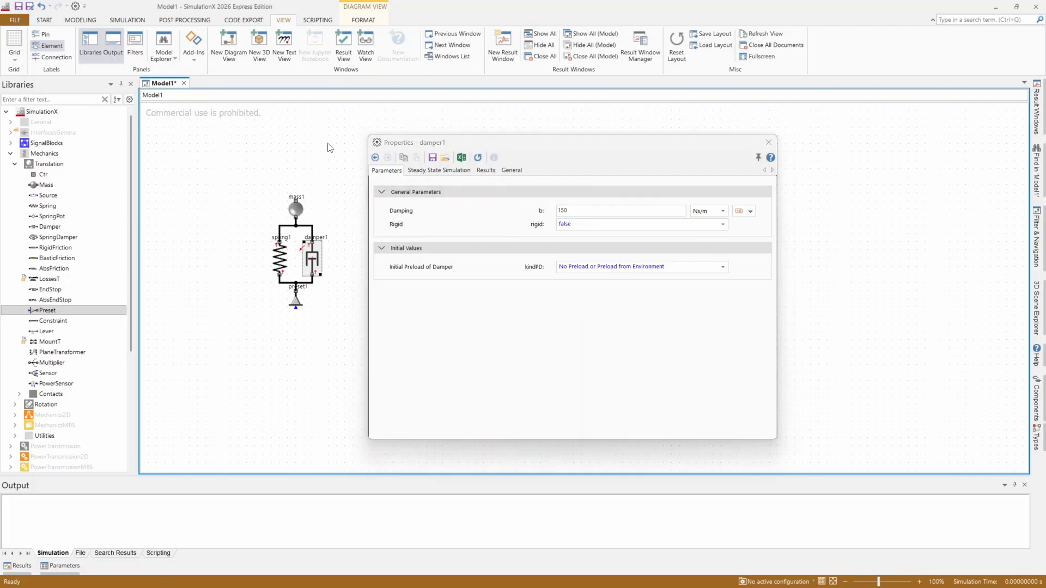
- Set the mass element's mass to 100 kg
{"action": "left_click", "coordinate": [297, 208]}
{"action": "double_click", "coordinate": [297, 207]}
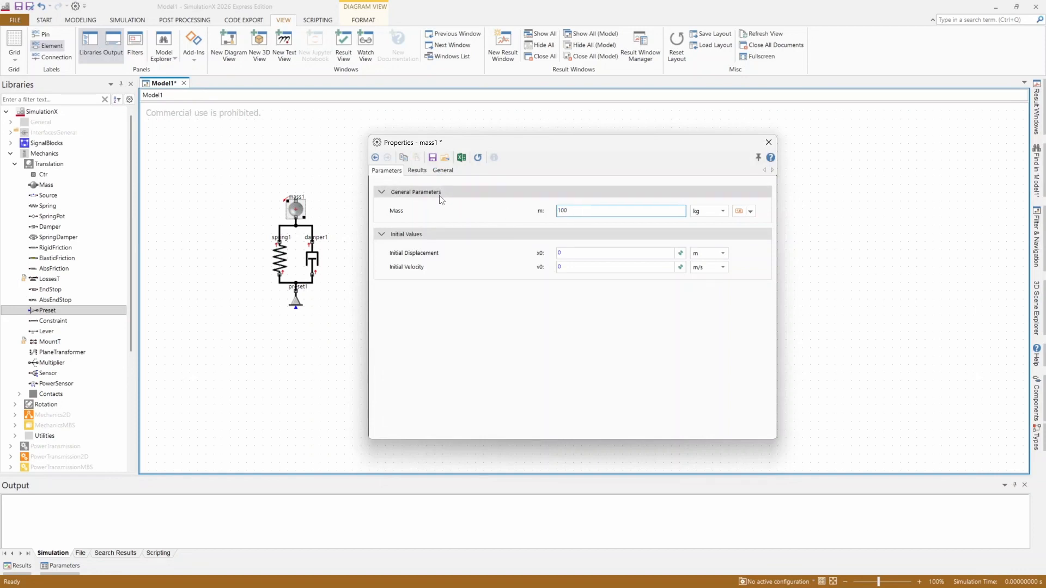
{"action": "left_click", "coordinate": [358, 168]}
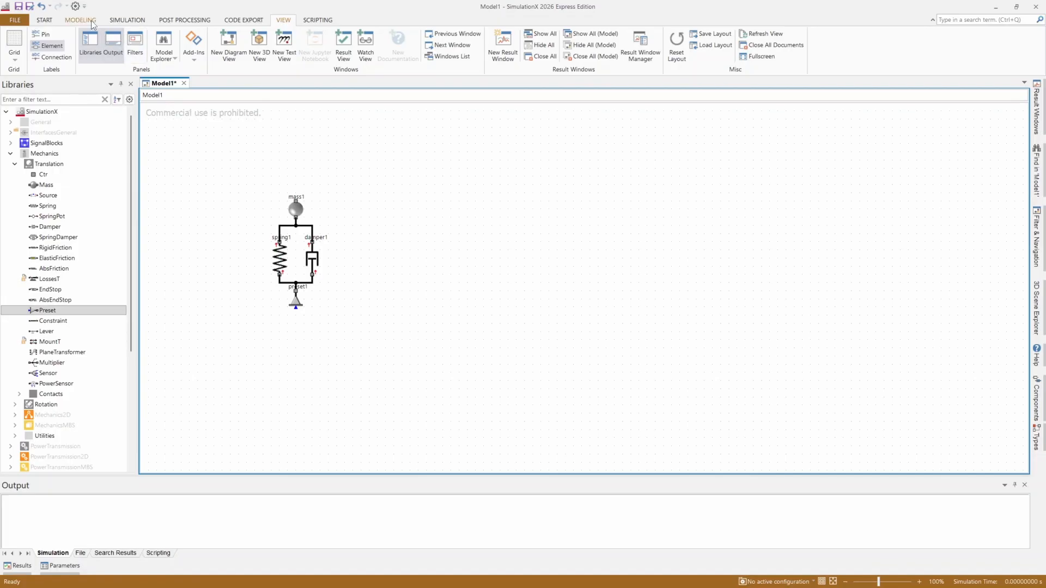
- Set the simulation stop time to 10 s, then check and accept the solver settings in Simulation Control
{"action": "left_click", "coordinate": [43, 20]}
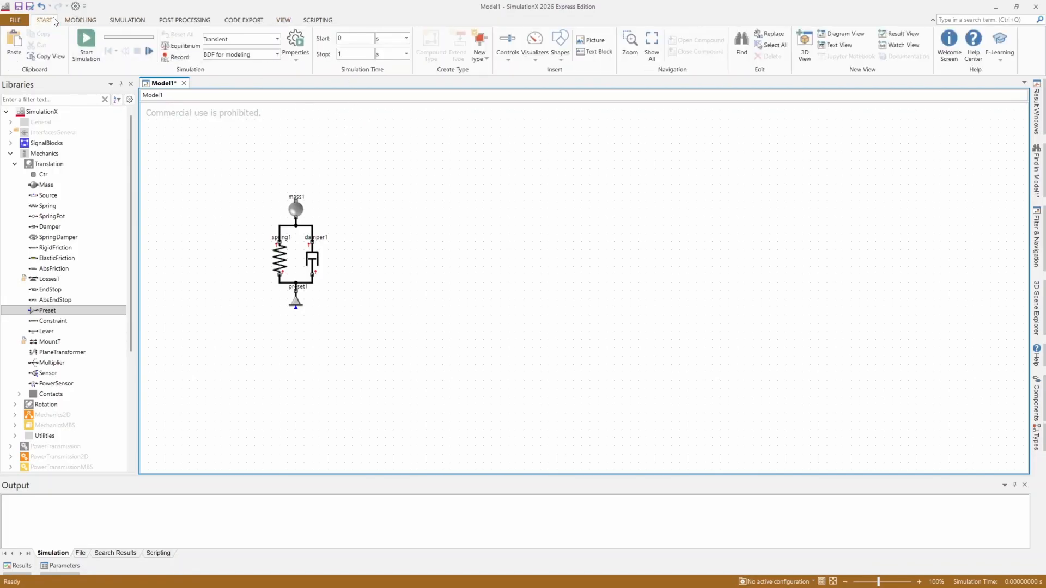
{"action": "left_click", "coordinate": [362, 55]}
{"action": "left_click", "coordinate": [298, 43]}
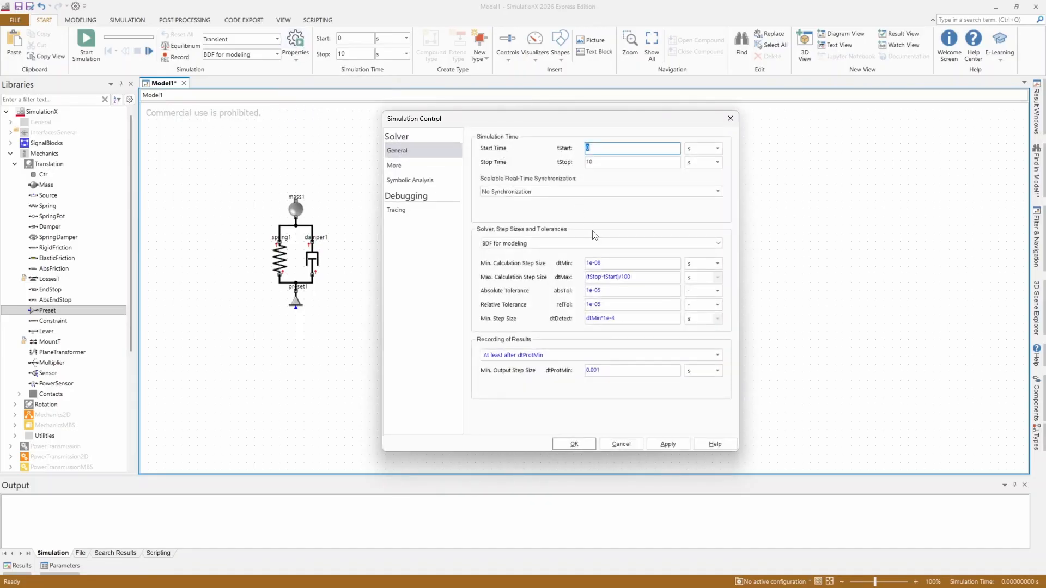
{"action": "left_click", "coordinate": [574, 444]}
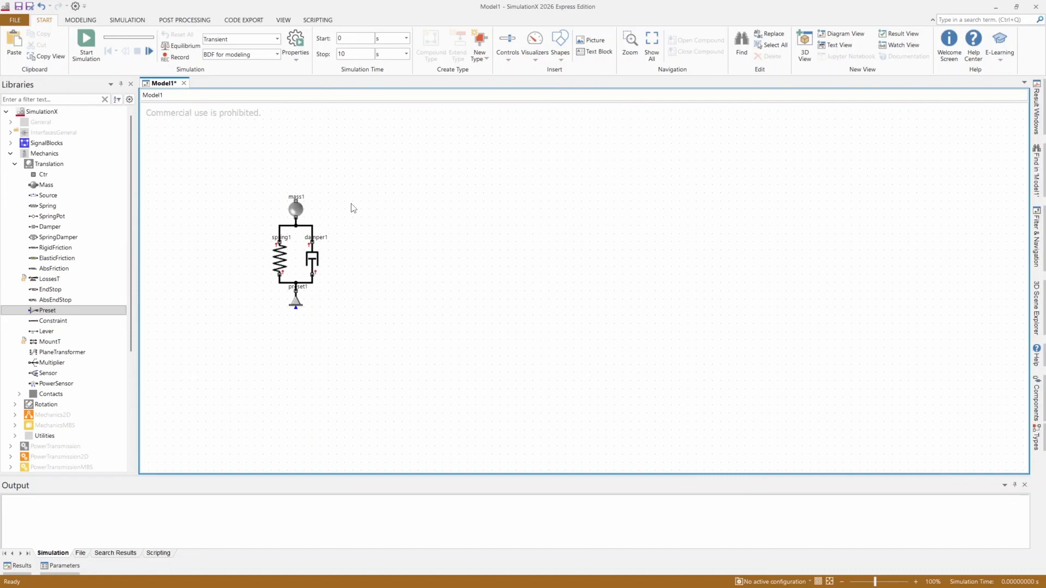
- Enable all result protocols for the selected mass, spring, damper and preset elements
{"action": "left_click_drag", "start_coordinate": [353, 343], "coordinate": [257, 183]}
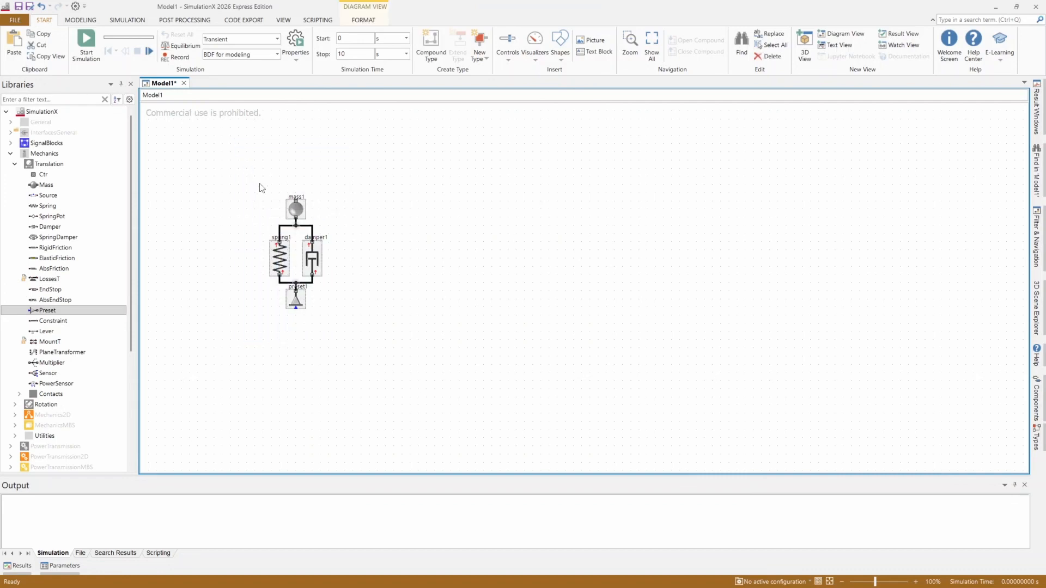
{"action": "right_click", "coordinate": [299, 214]}
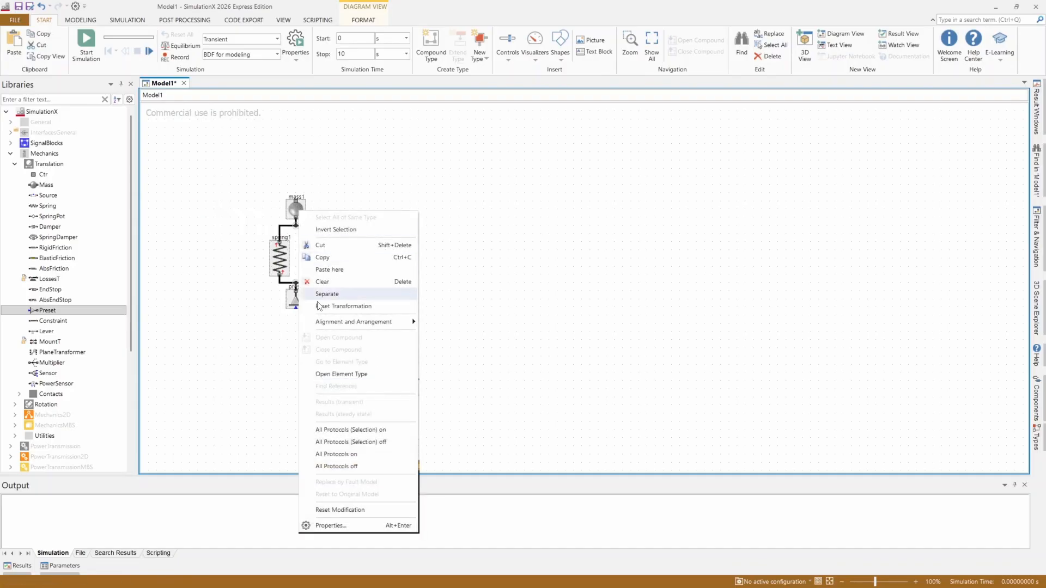
{"action": "left_click", "coordinate": [342, 430]}
{"action": "left_click", "coordinate": [337, 208]}
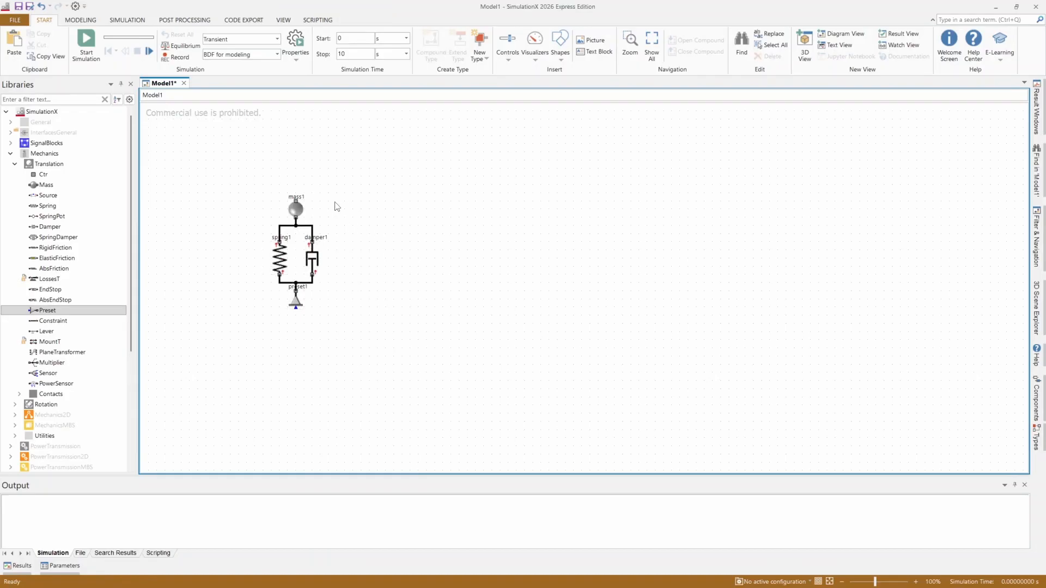
- Check which result quantities are set to be recorded for the mass element
{"action": "double_click", "coordinate": [299, 207]}
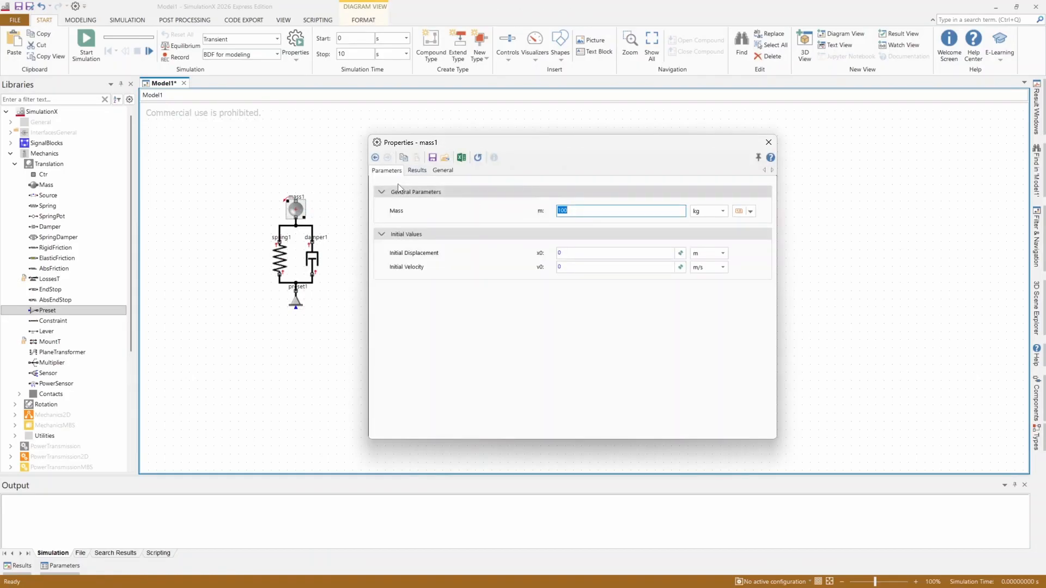
{"action": "left_click", "coordinate": [417, 171]}
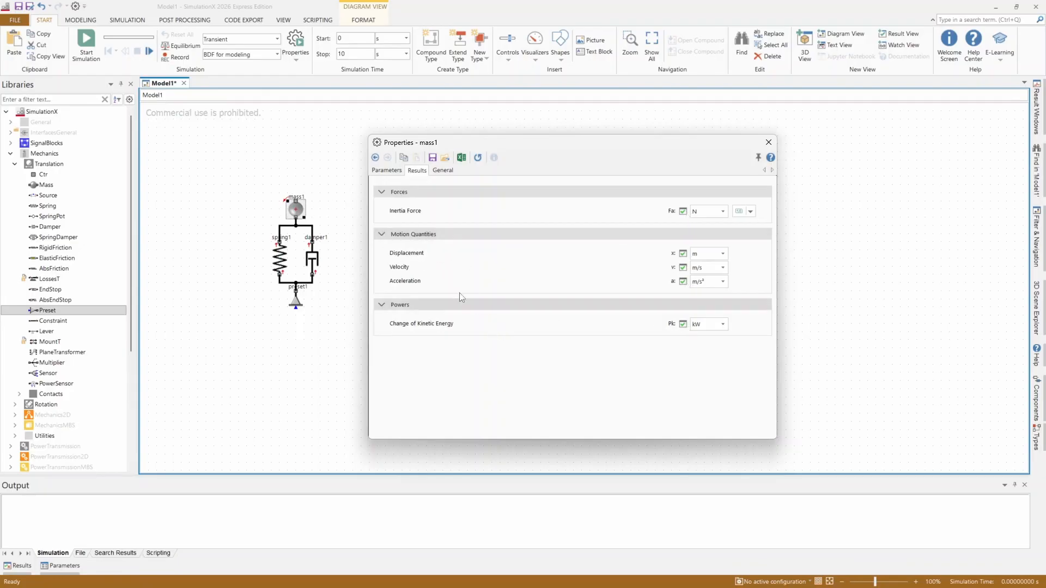
{"action": "left_click", "coordinate": [222, 187]}
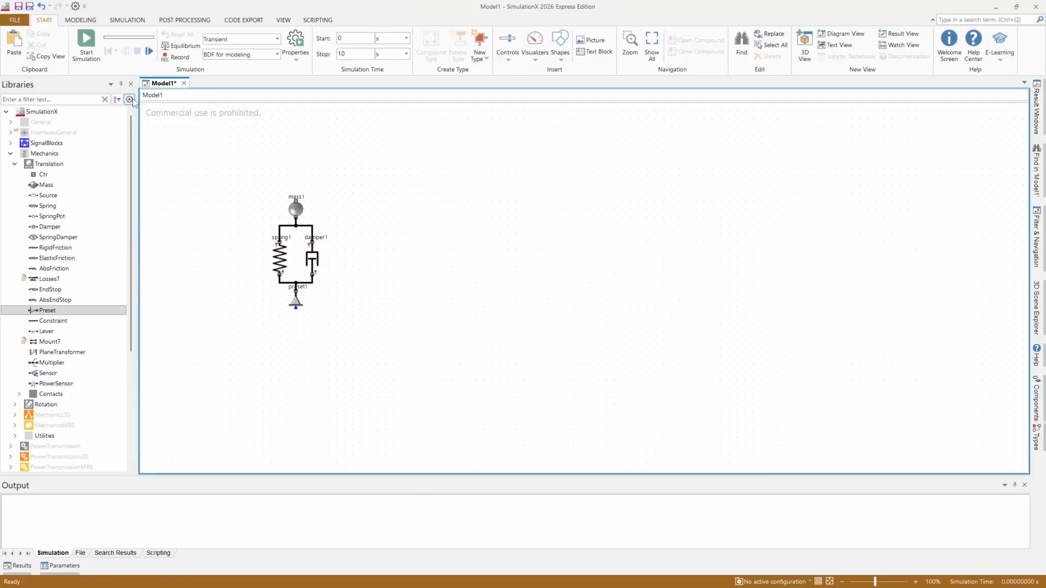
- Run the transient simulation and plot the mass element's displacement in a result window placed beside the model
{"action": "left_click", "coordinate": [93, 44]}
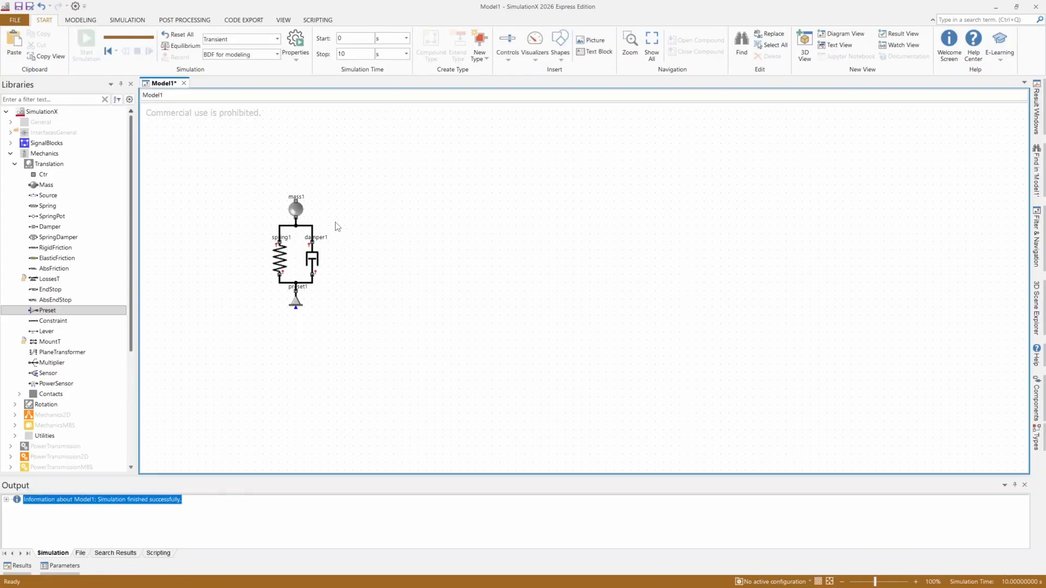
{"action": "right_click", "coordinate": [302, 212]}
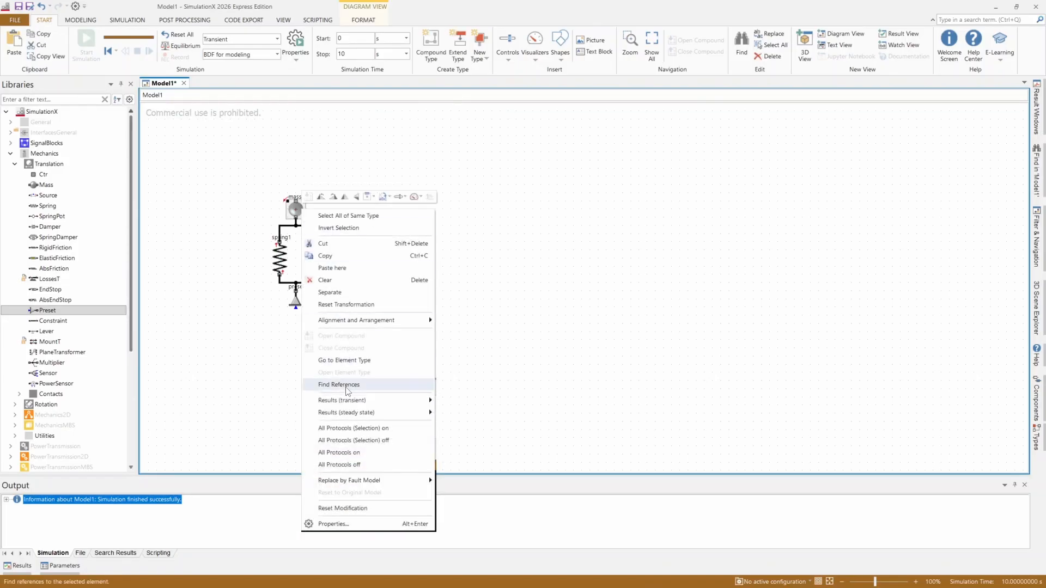
{"action": "mouse_move", "coordinate": [384, 404]}
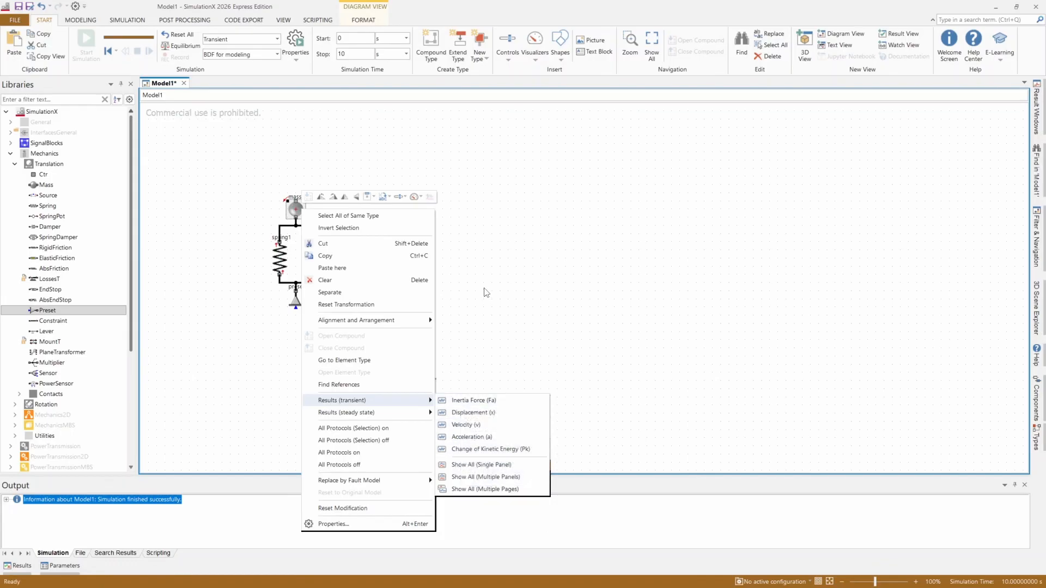
{"action": "left_click", "coordinate": [485, 291]}
{"action": "double_click", "coordinate": [303, 213]}
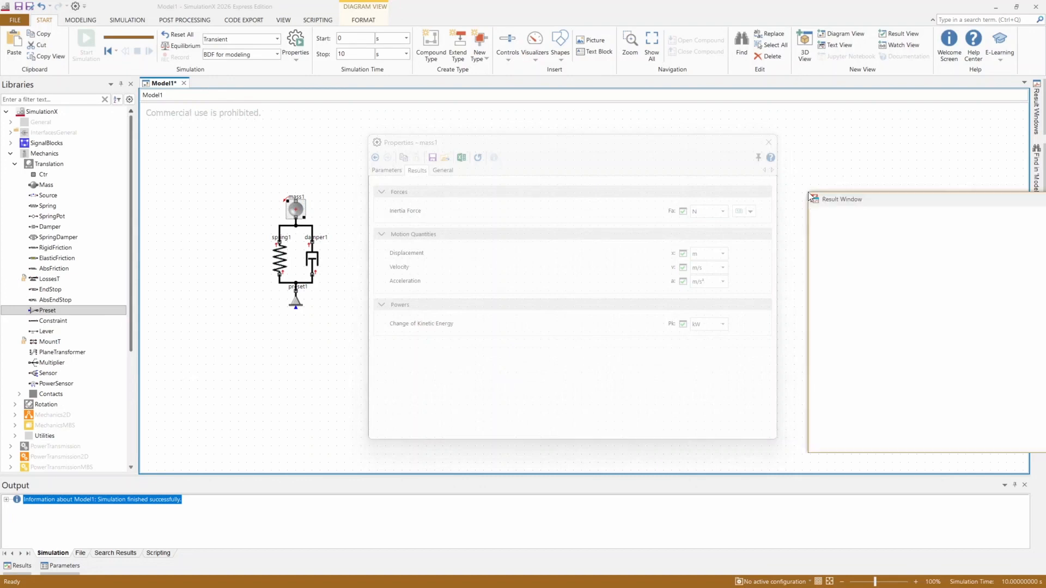
{"action": "left_click", "coordinate": [769, 142]}
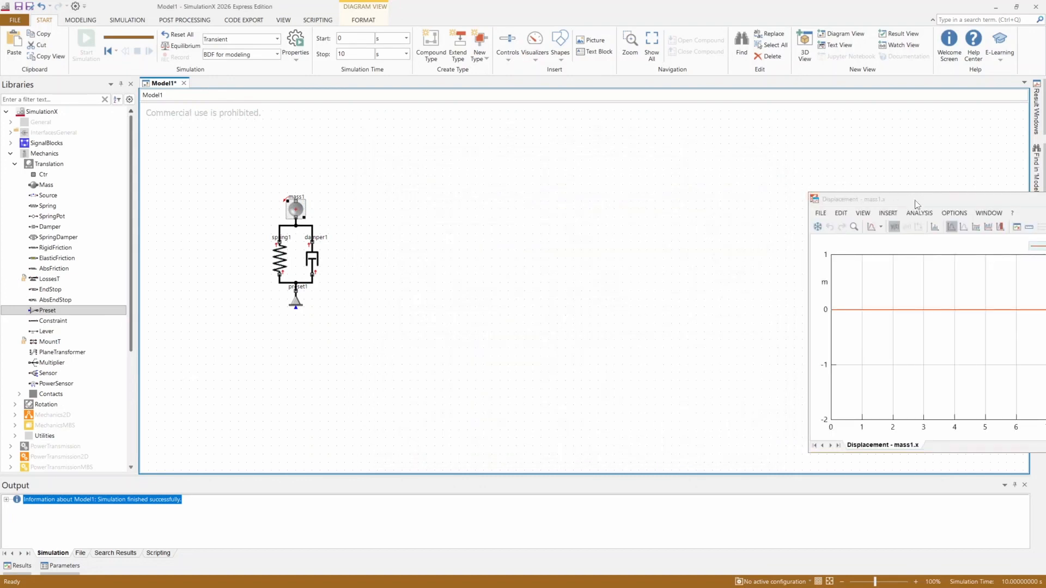
{"action": "left_click_drag", "start_coordinate": [908, 198], "coordinate": [491, 152]}
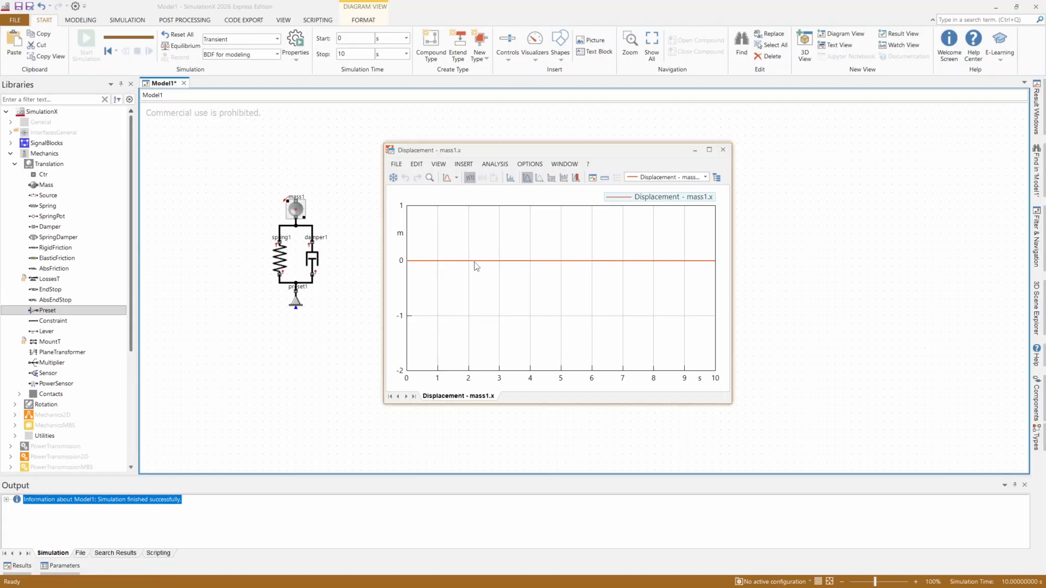
- Set the mass element's initial displacement to 1 cm and accept the reset of the global symbolic analysis
{"action": "left_click", "coordinate": [332, 214]}
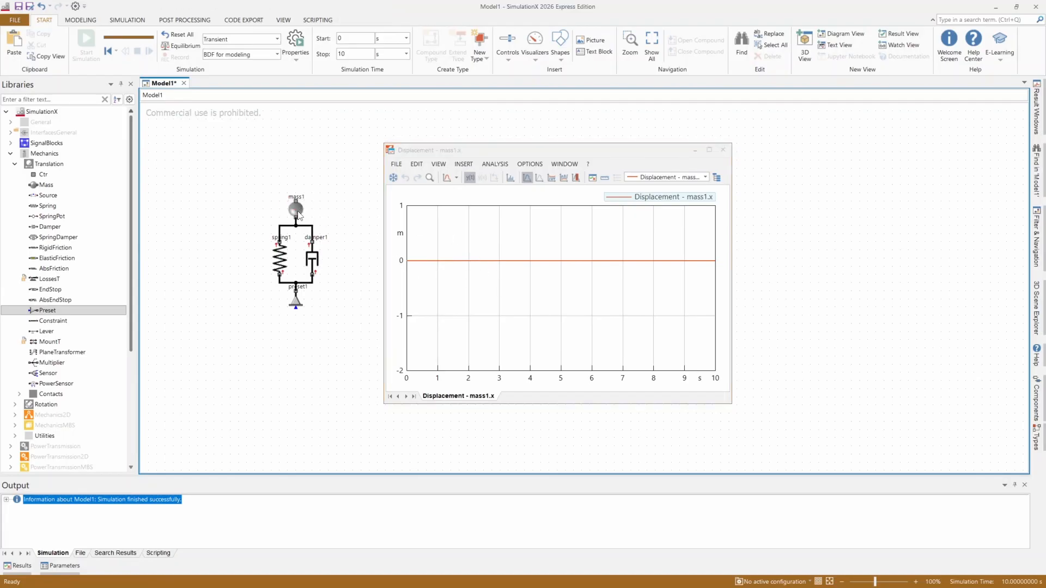
{"action": "double_click", "coordinate": [297, 213]}
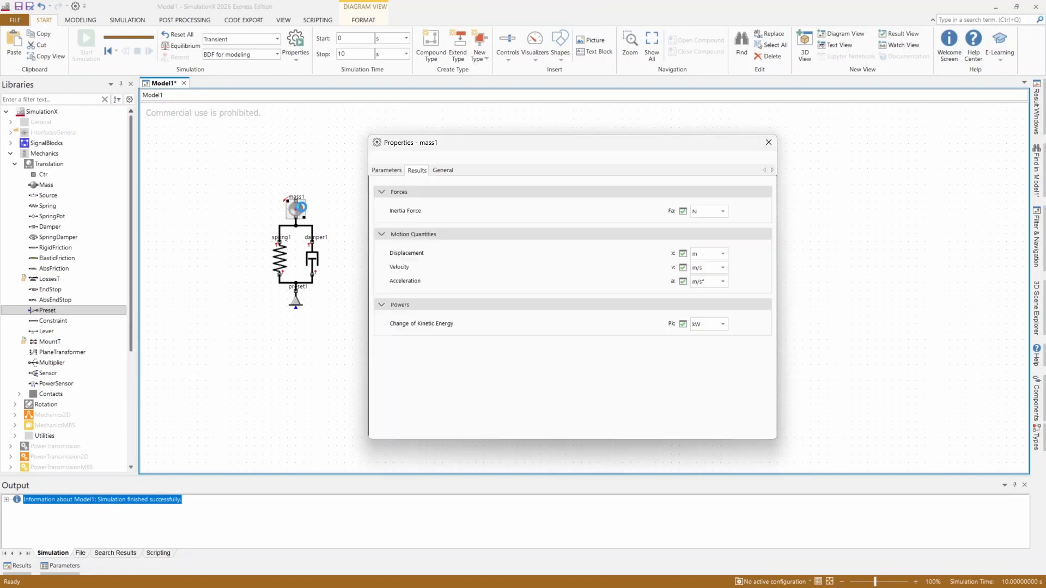
{"action": "left_click", "coordinate": [390, 174]}
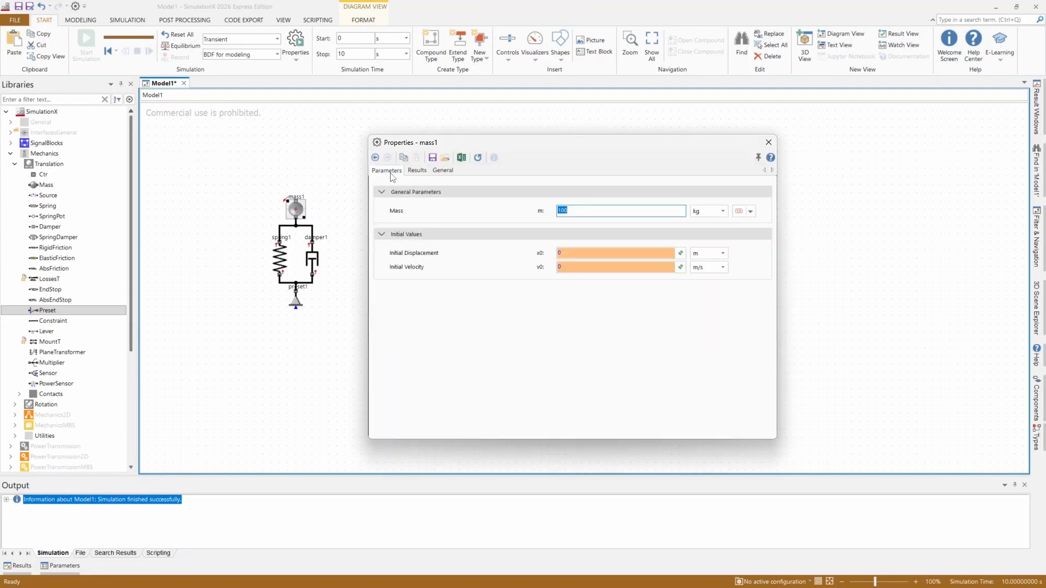
{"action": "left_click", "coordinate": [574, 211]}
{"action": "left_click", "coordinate": [709, 257]}
{"action": "left_click", "coordinate": [695, 283]}
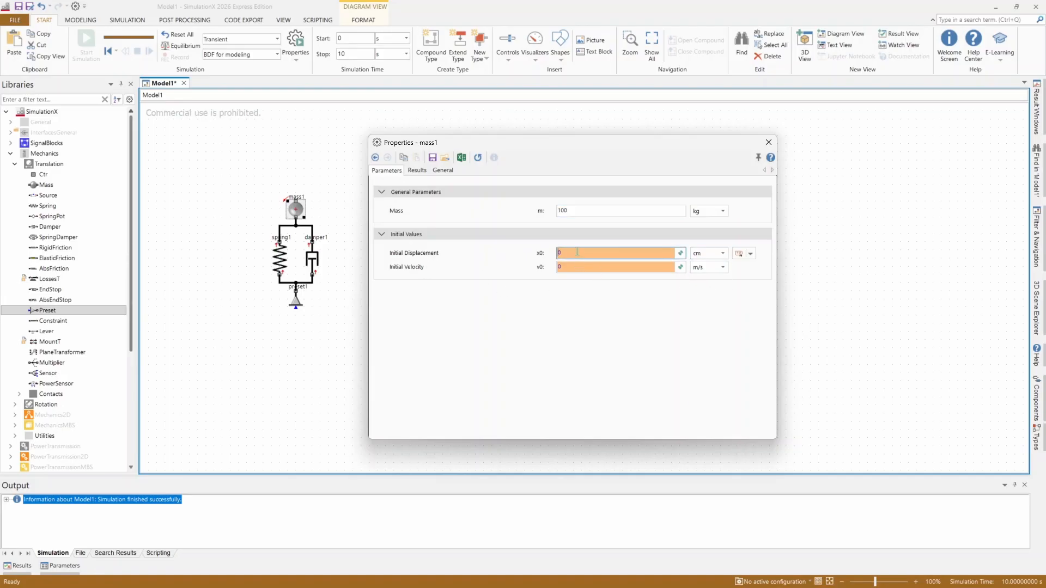
{"action": "type", "text": "1"}
{"action": "left_click", "coordinate": [833, 220]}
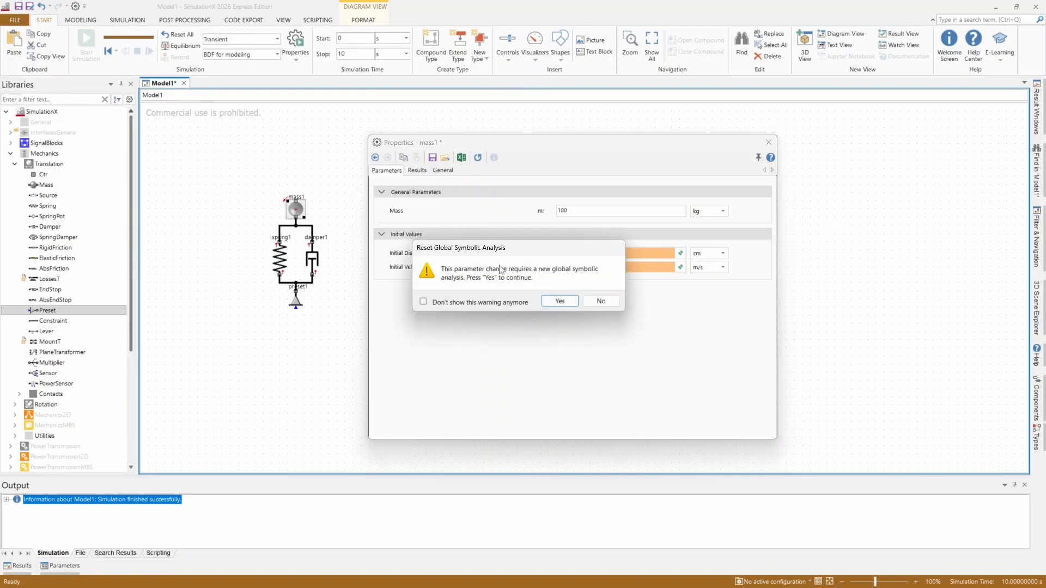
{"action": "left_click", "coordinate": [556, 302]}
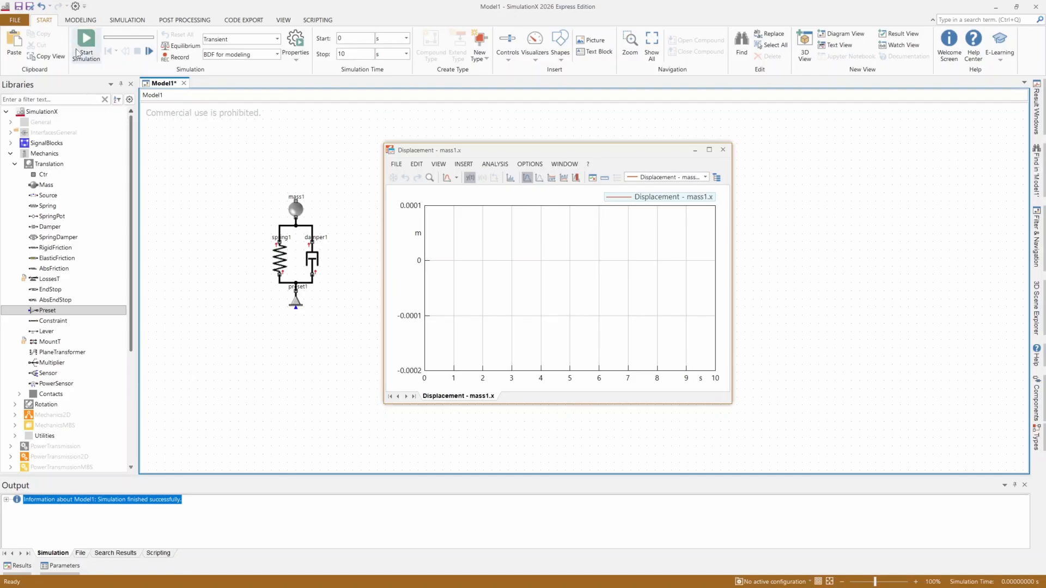
- Rerun the simulation, inspect the displacement curve between about 0.4 and 2 s, and restore the full plot range
{"action": "left_click", "coordinate": [84, 48]}
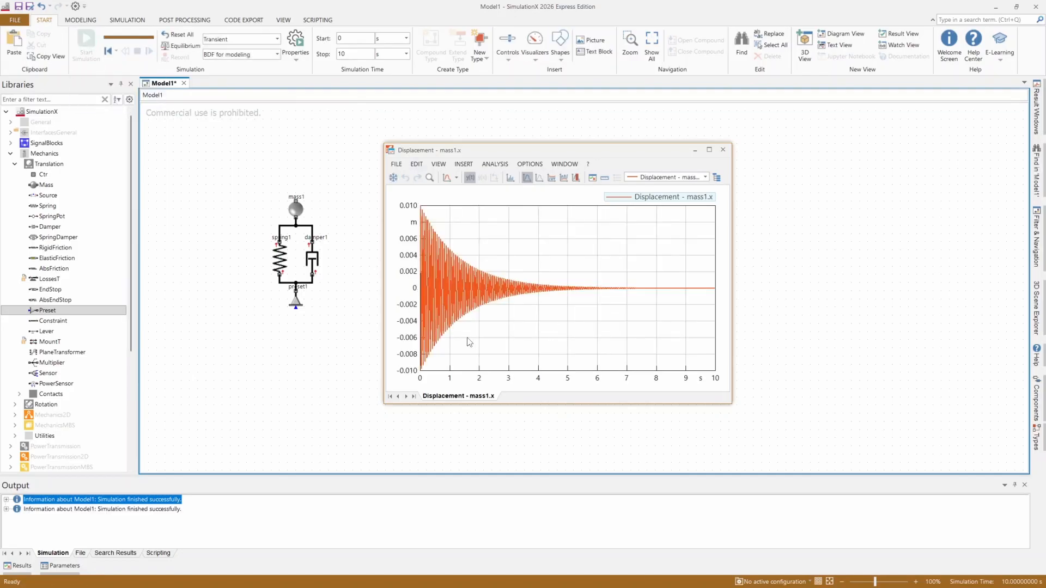
{"action": "left_click", "coordinate": [429, 178]}
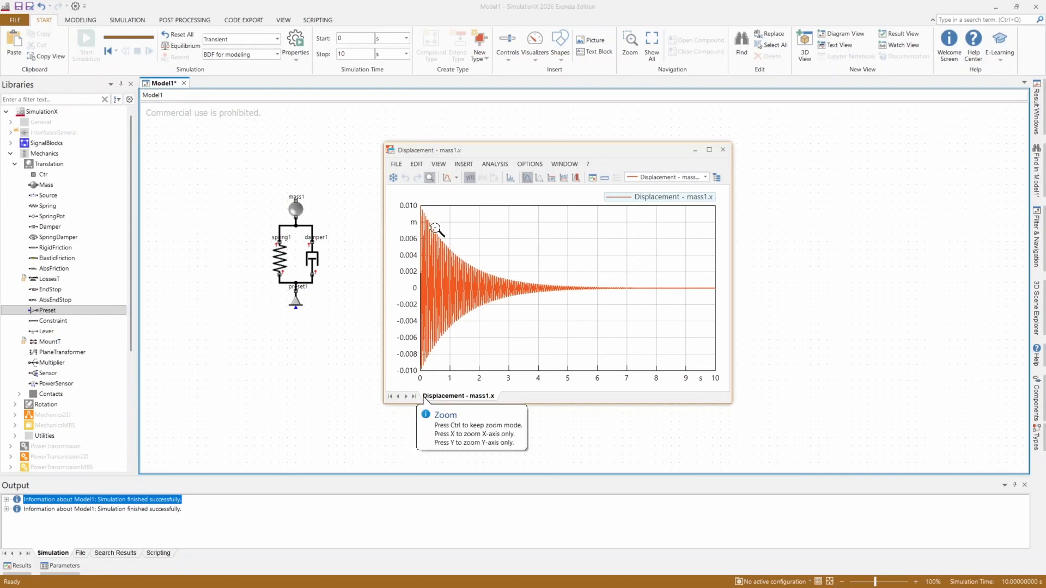
{"action": "left_click_drag", "start_coordinate": [433, 227], "coordinate": [479, 347]}
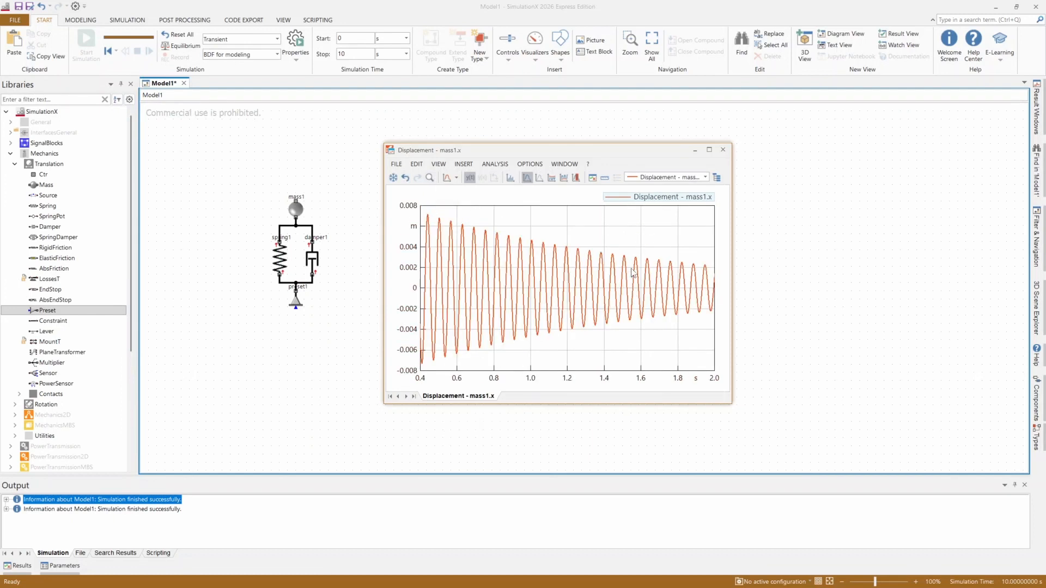
{"action": "double_click", "coordinate": [588, 242]}
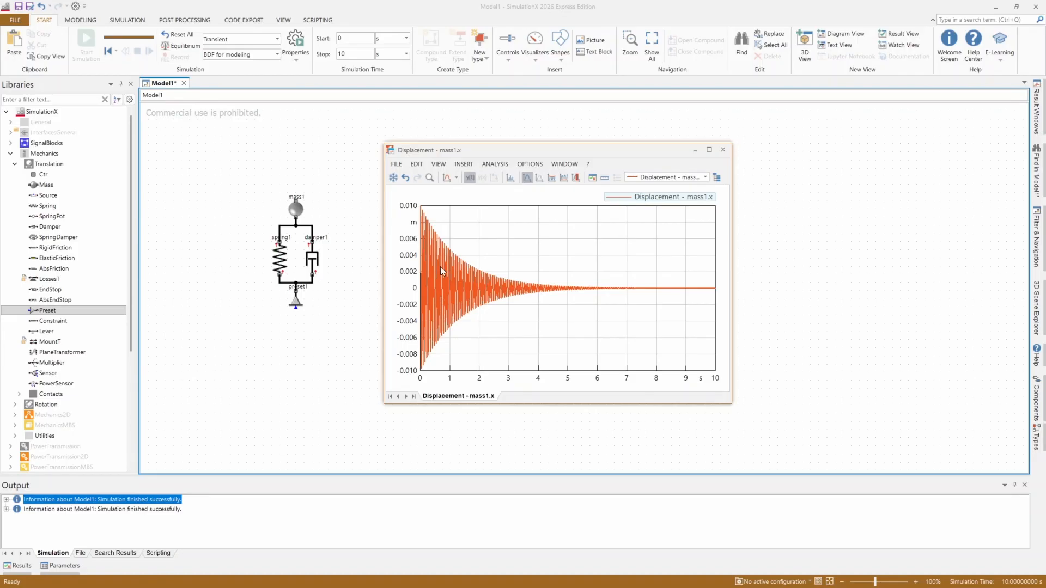
{"action": "left_click_drag", "start_coordinate": [517, 155], "coordinate": [592, 140]}
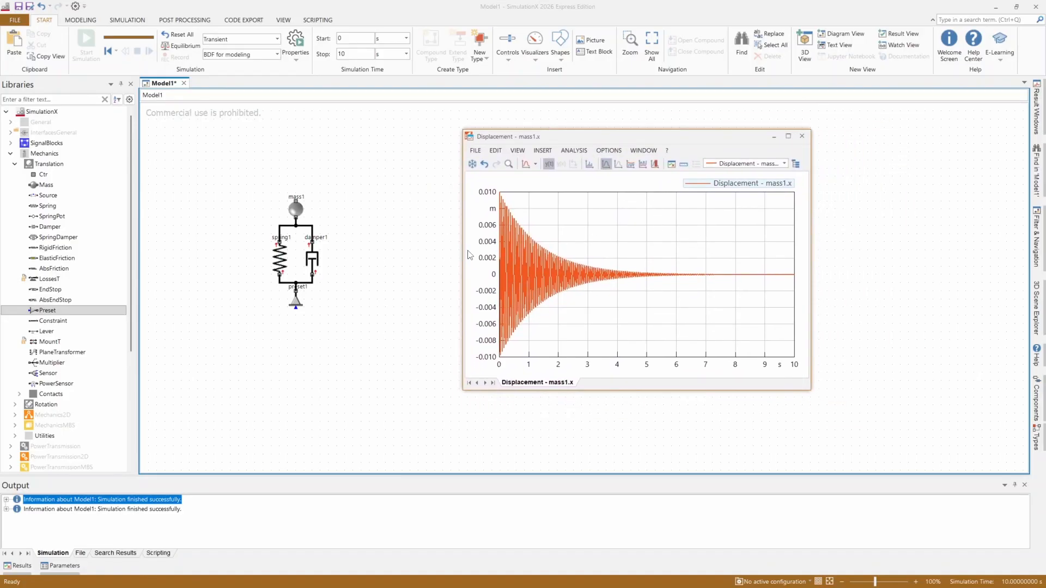
- Plot the spring's internal force and add it as a separate panel in the mass displacement result window
{"action": "left_click", "coordinate": [280, 255]}
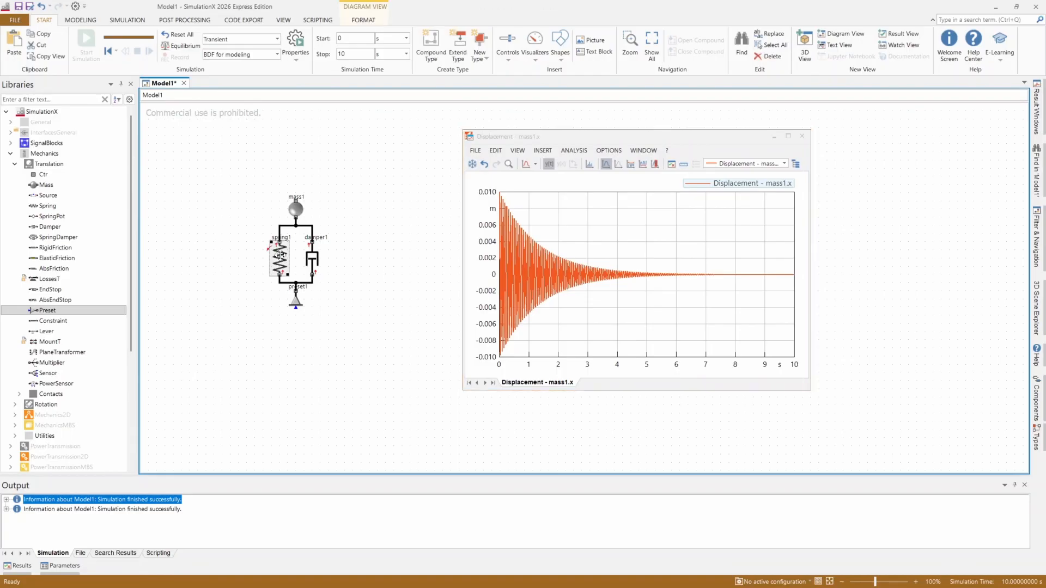
{"action": "right_click", "coordinate": [280, 255]}
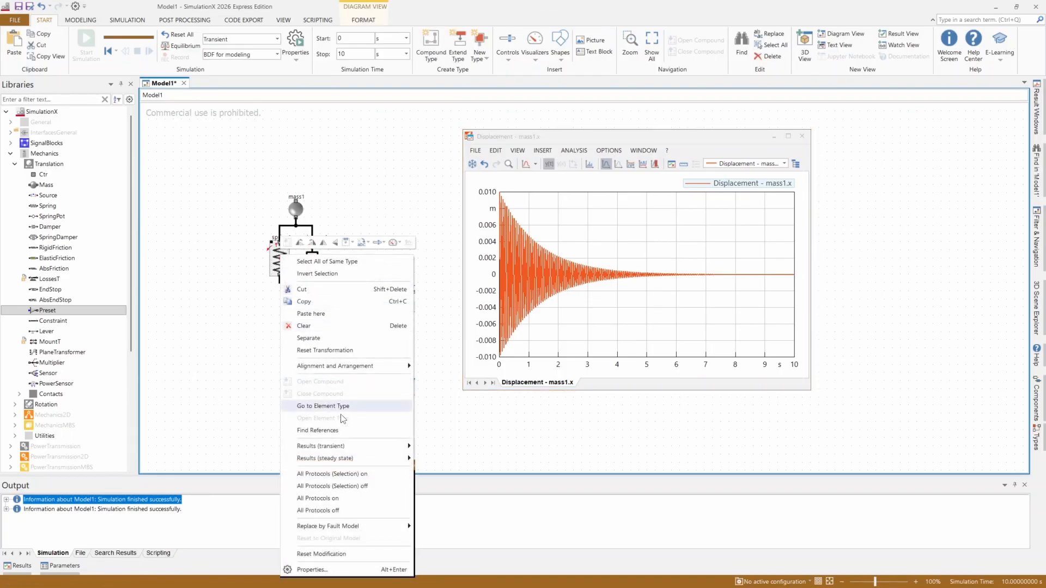
{"action": "mouse_move", "coordinate": [318, 451]}
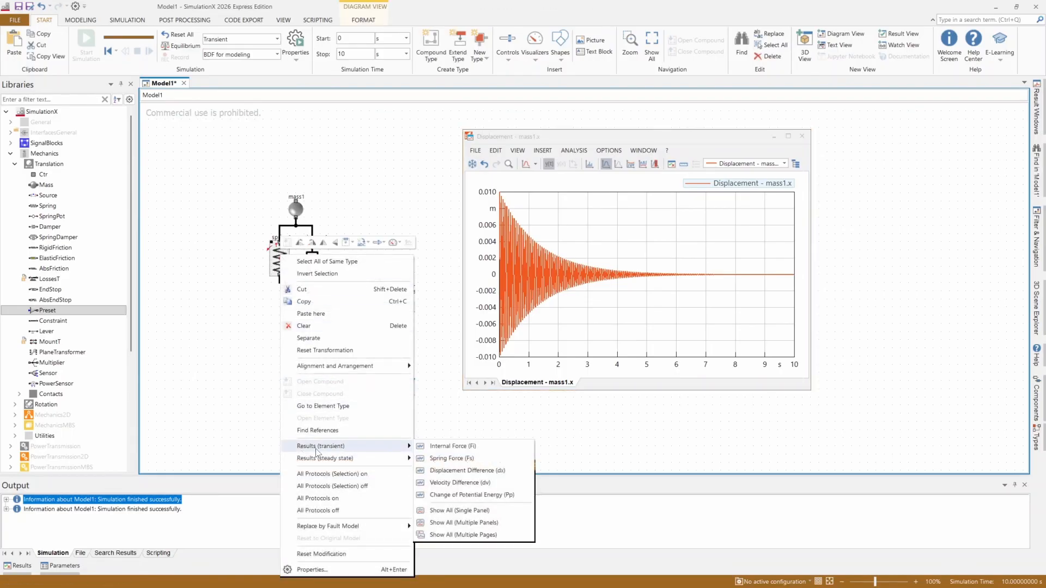
{"action": "left_click", "coordinate": [439, 447]}
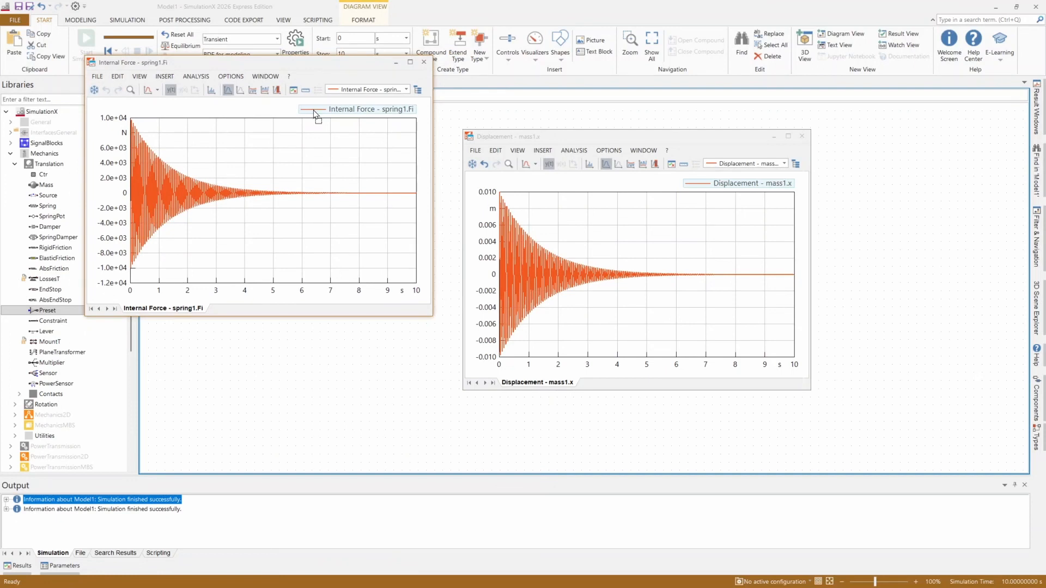
{"action": "left_click_drag", "start_coordinate": [314, 114], "coordinate": [477, 284]}
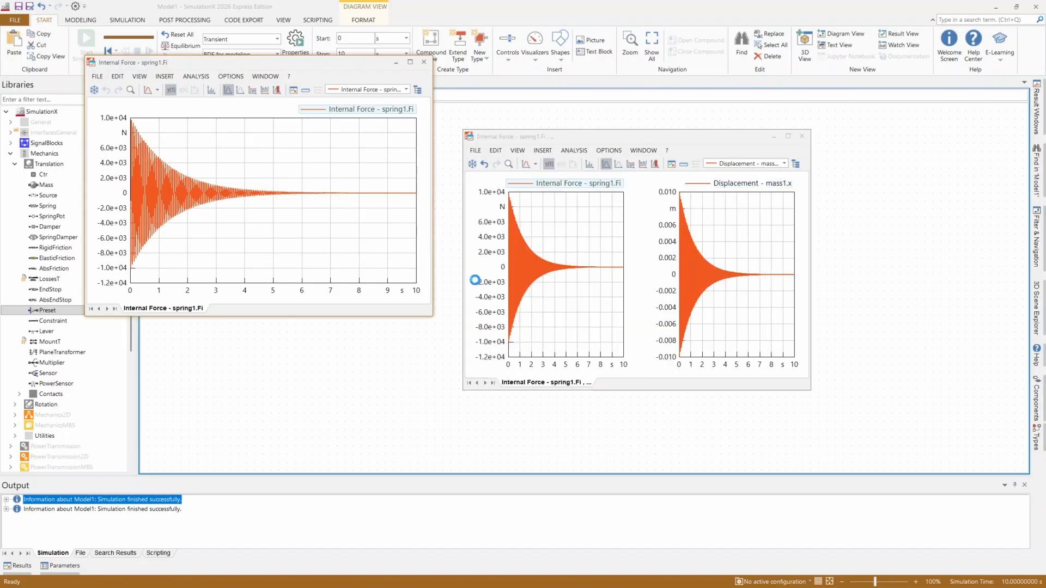
{"action": "left_click_drag", "start_coordinate": [689, 141], "coordinate": [709, 134]}
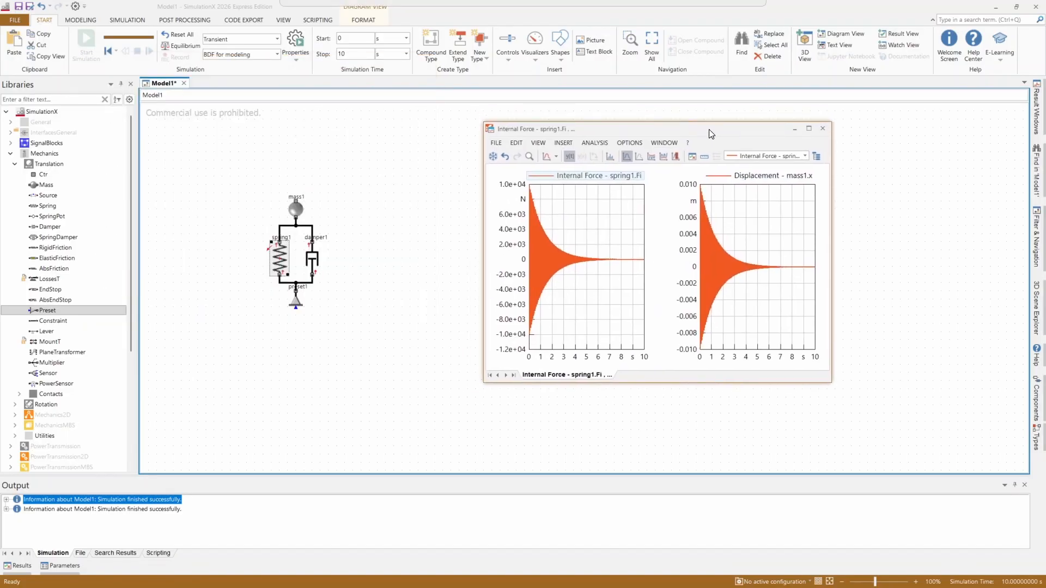
- Plot the damper's internal force and overlay it on the spring's internal force in the combined result window
{"action": "right_click", "coordinate": [314, 262]}
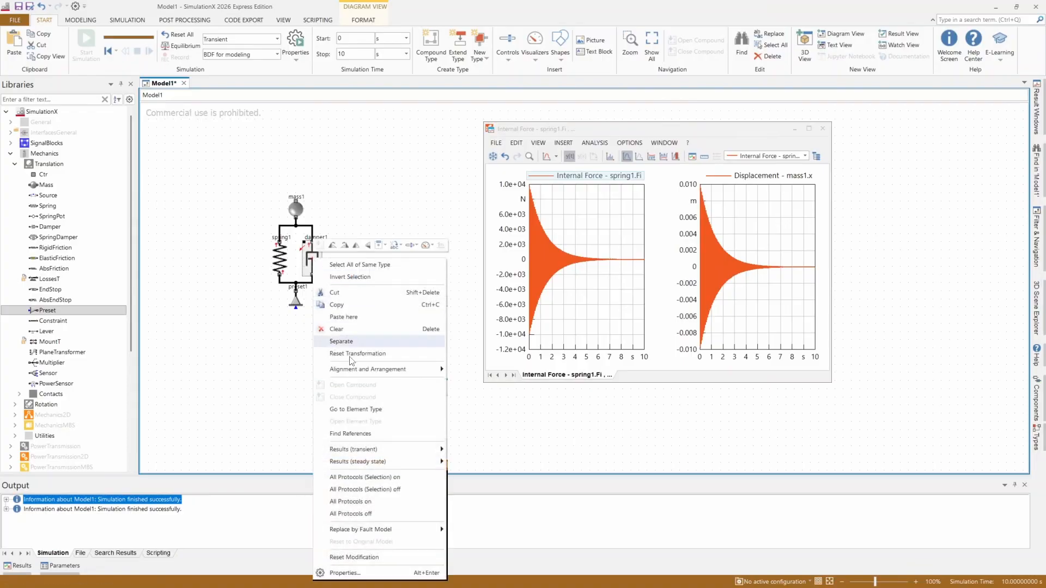
{"action": "mouse_move", "coordinate": [375, 451]}
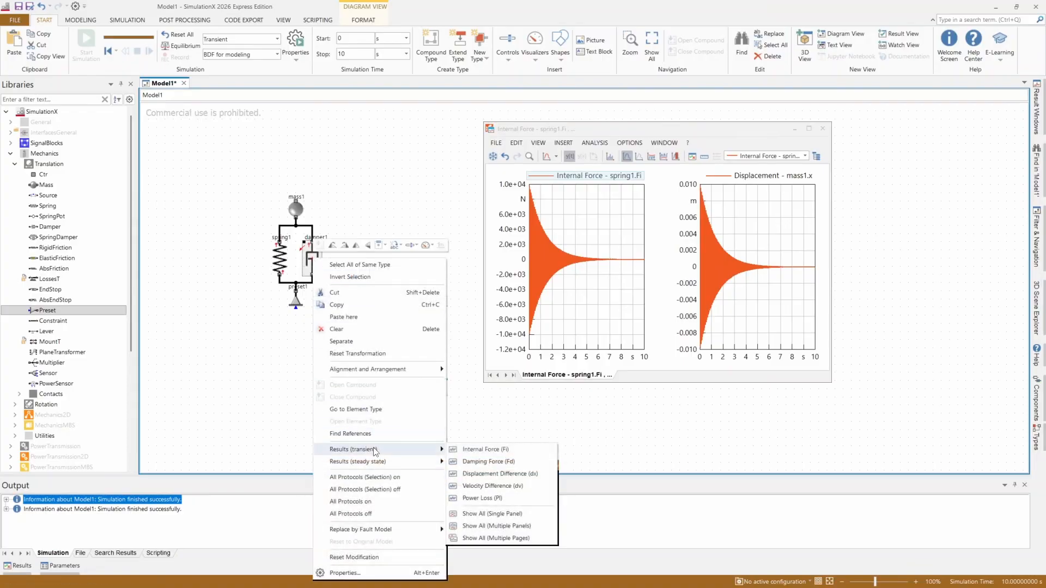
{"action": "left_click", "coordinate": [488, 451]}
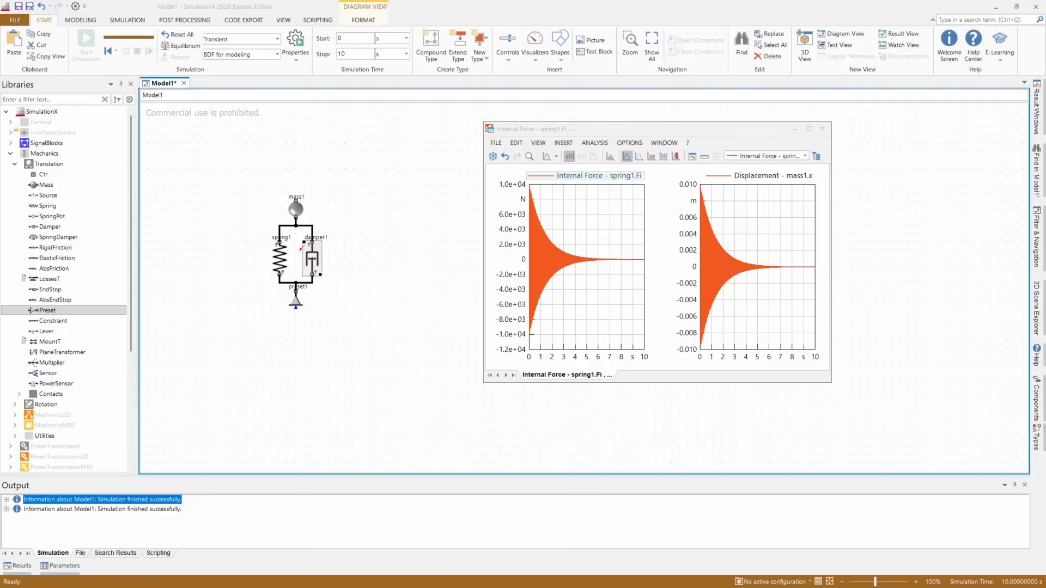
{"action": "left_click_drag", "start_coordinate": [0, 143], "coordinate": [276, 112]}
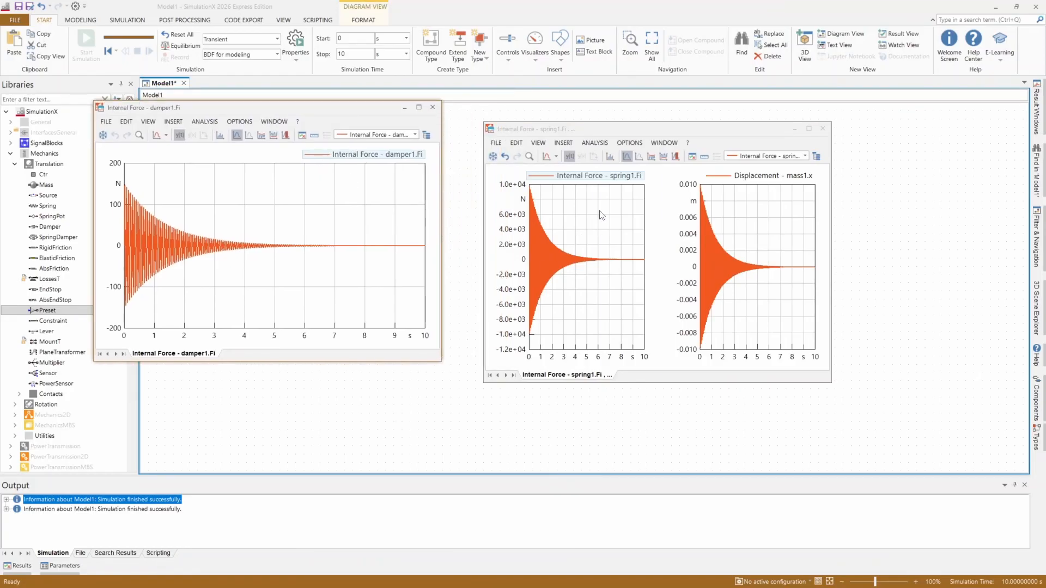
{"action": "left_click_drag", "start_coordinate": [376, 155], "coordinate": [600, 210]}
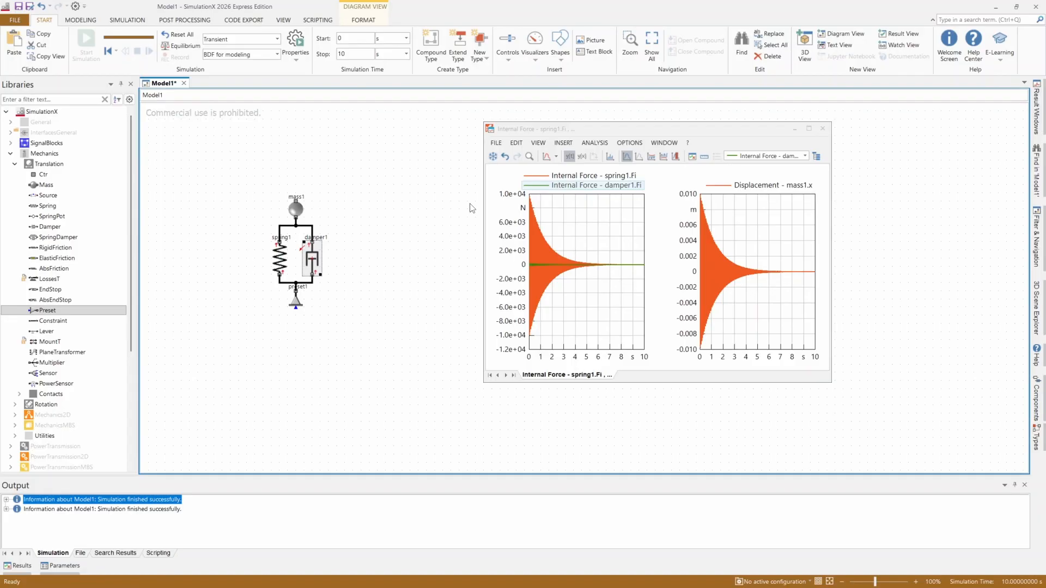
- Plot the mass's transient velocity and overlay it on the displacement curve in the combined result window
{"action": "left_click", "coordinate": [357, 206]}
{"action": "left_click", "coordinate": [301, 211]}
{"action": "right_click", "coordinate": [301, 211]}
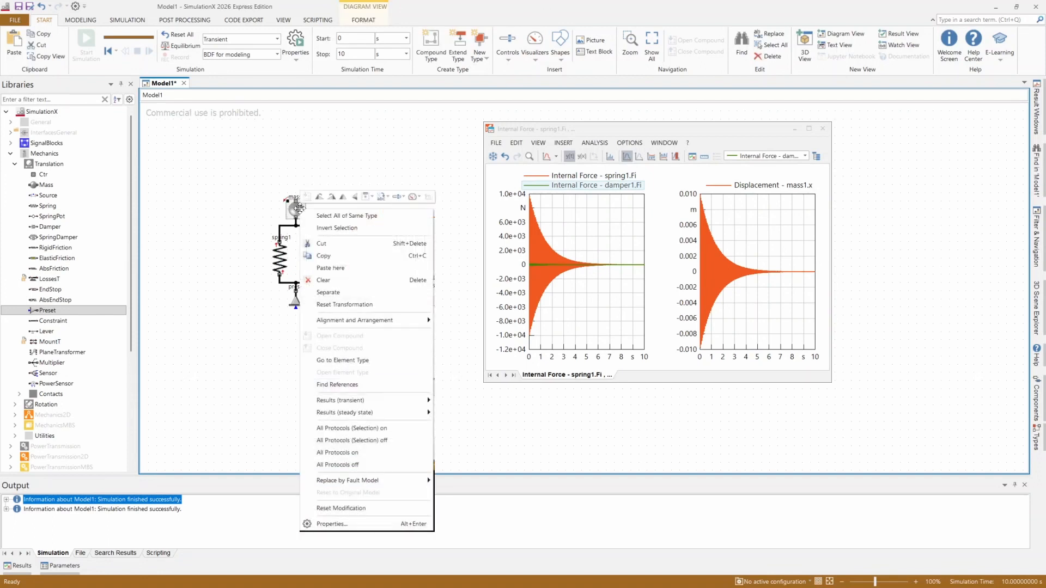
{"action": "mouse_move", "coordinate": [380, 402]}
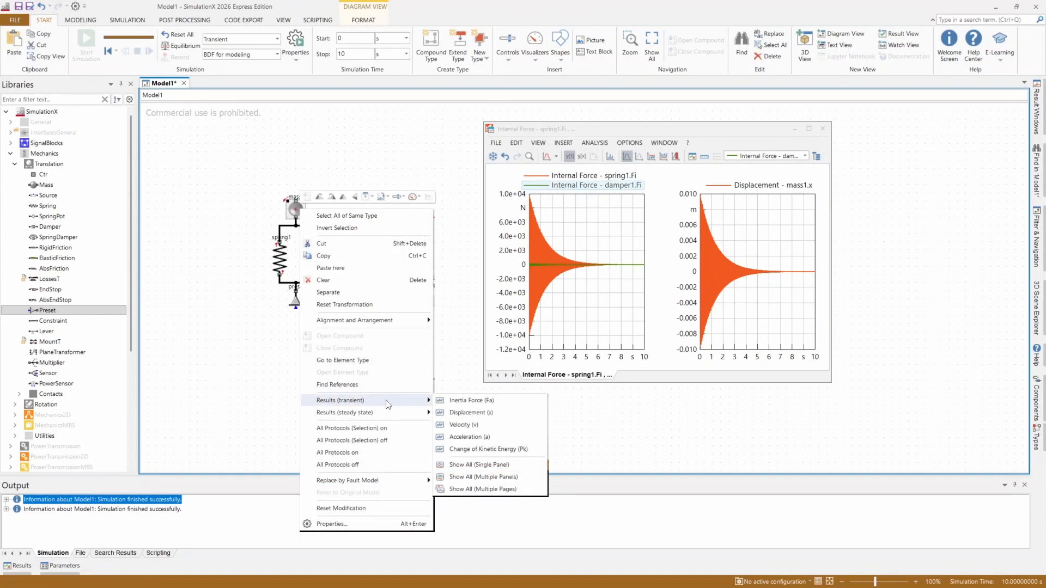
{"action": "left_click", "coordinate": [466, 425]}
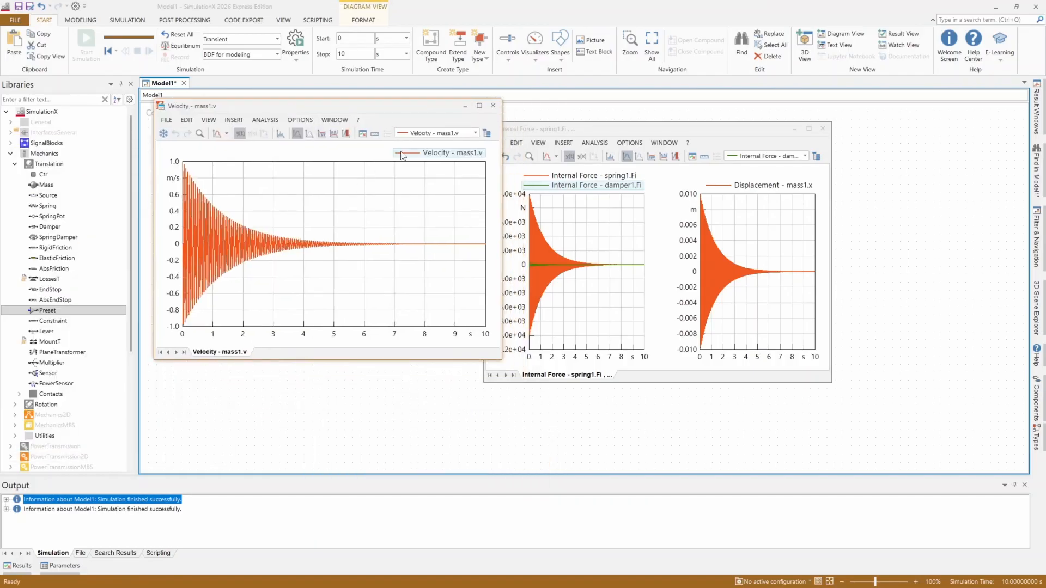
{"action": "left_click_drag", "start_coordinate": [776, 211], "coordinate": [777, 212]}
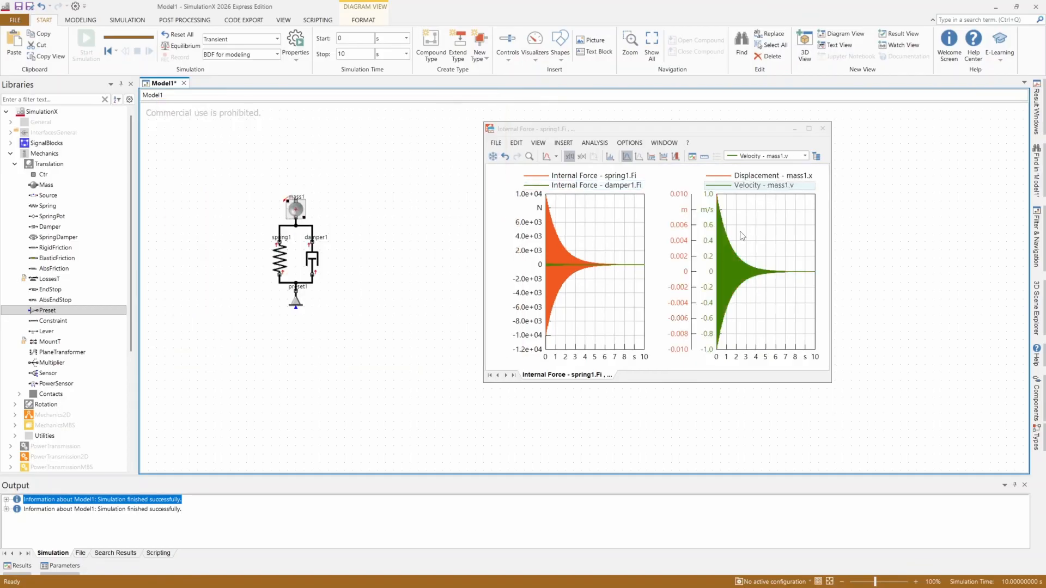
- Bring the displacement curve in front of the velocity curve and zoom their panel to about 2.0–2.9 s
{"action": "left_click", "coordinate": [762, 177]}
{"action": "left_click", "coordinate": [762, 187]}
{"action": "left_click", "coordinate": [762, 177]}
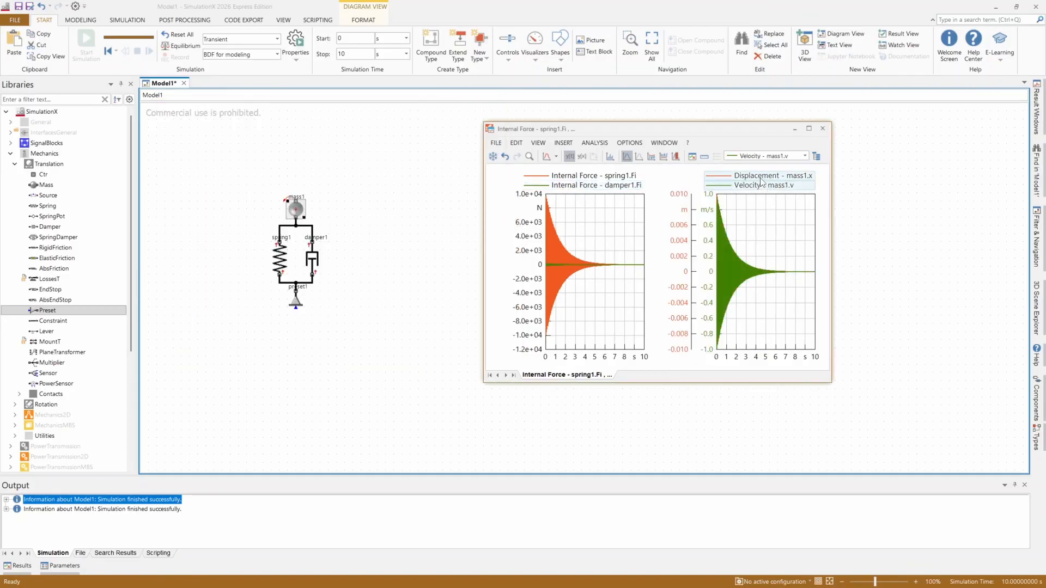
{"action": "left_click", "coordinate": [529, 156]}
{"action": "left_click_drag", "start_coordinate": [732, 233], "coordinate": [760, 311]}
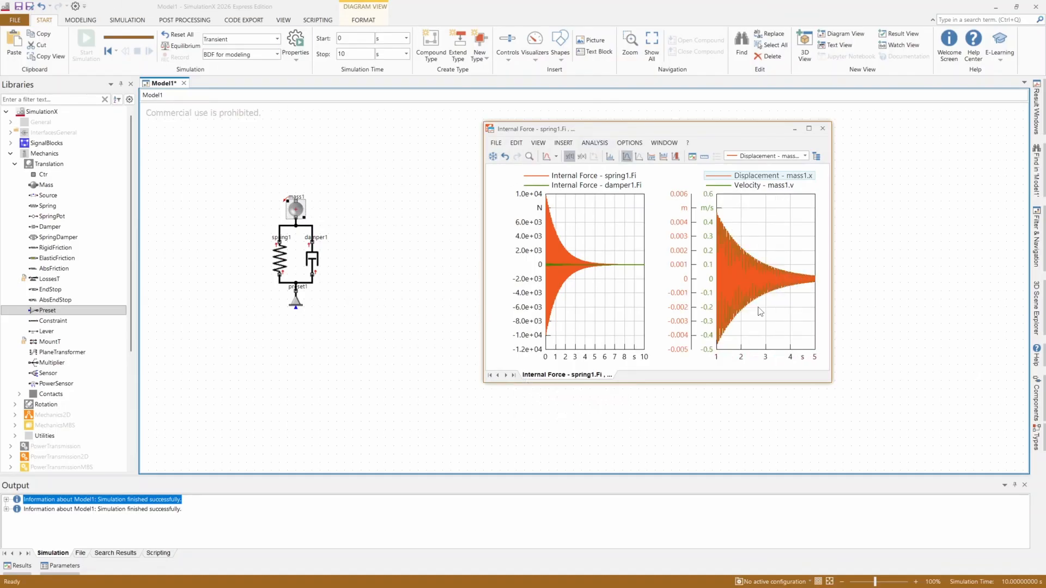
{"action": "left_click", "coordinate": [530, 155]}
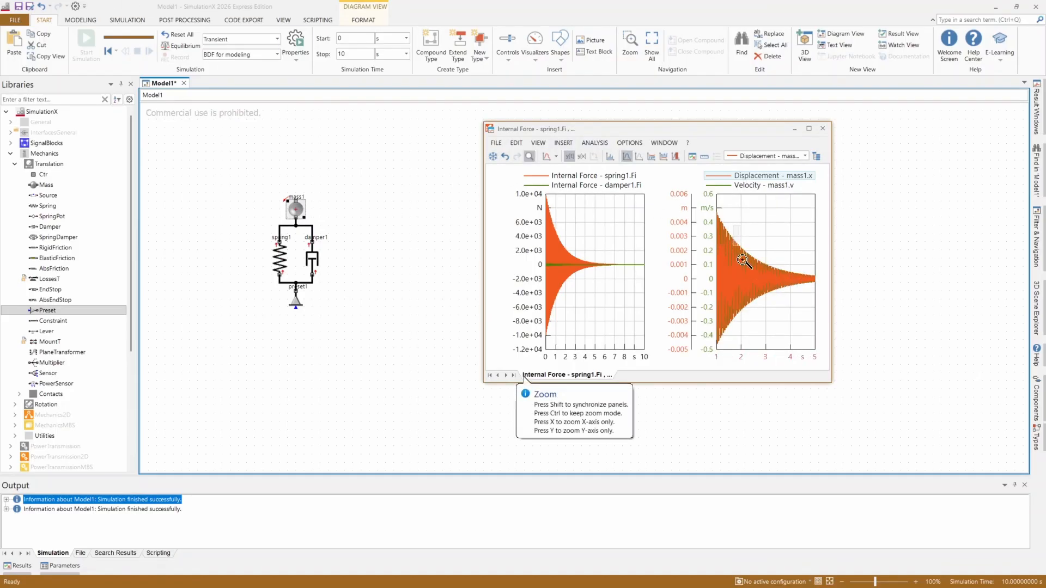
{"action": "left_click_drag", "start_coordinate": [731, 224], "coordinate": [769, 336]}
{"action": "left_click", "coordinate": [530, 156]}
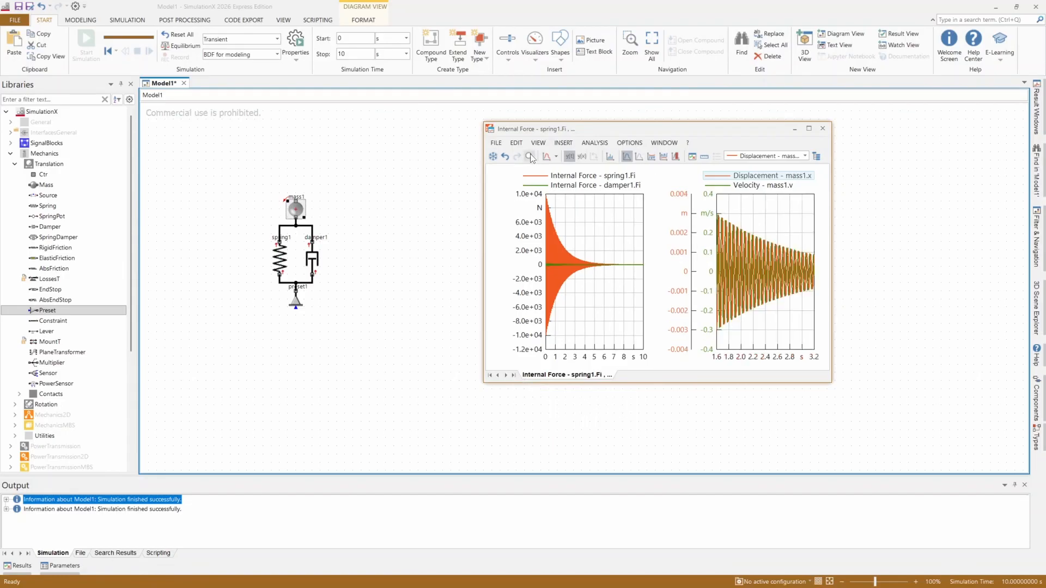
{"action": "left_click_drag", "start_coordinate": [737, 213], "coordinate": [793, 325]}
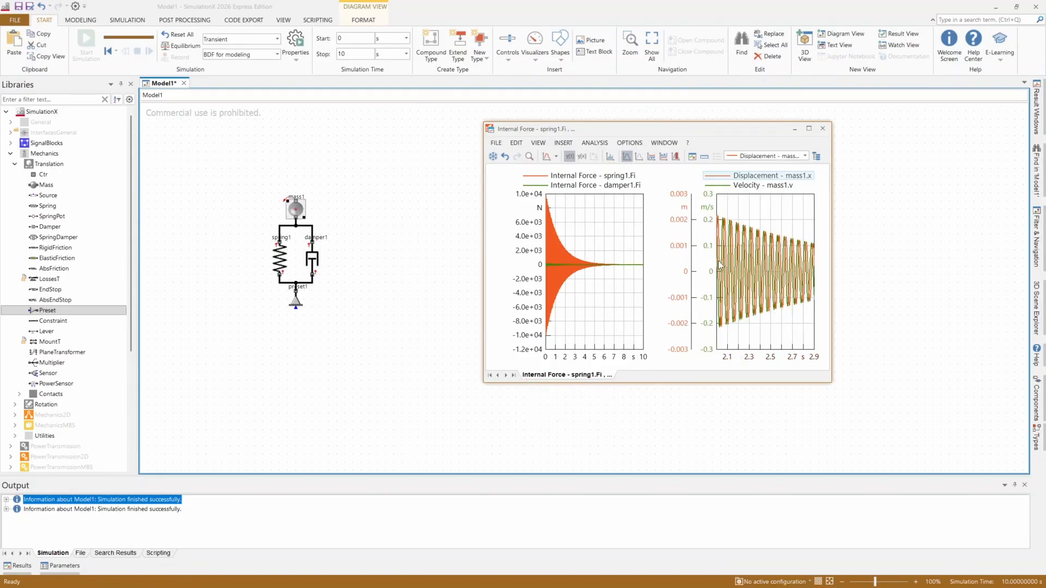
- Enlarge and reposition the combined result window, and restore the full range of the displacement and velocity panel
{"action": "left_click_drag", "start_coordinate": [479, 120], "coordinate": [316, 73]}
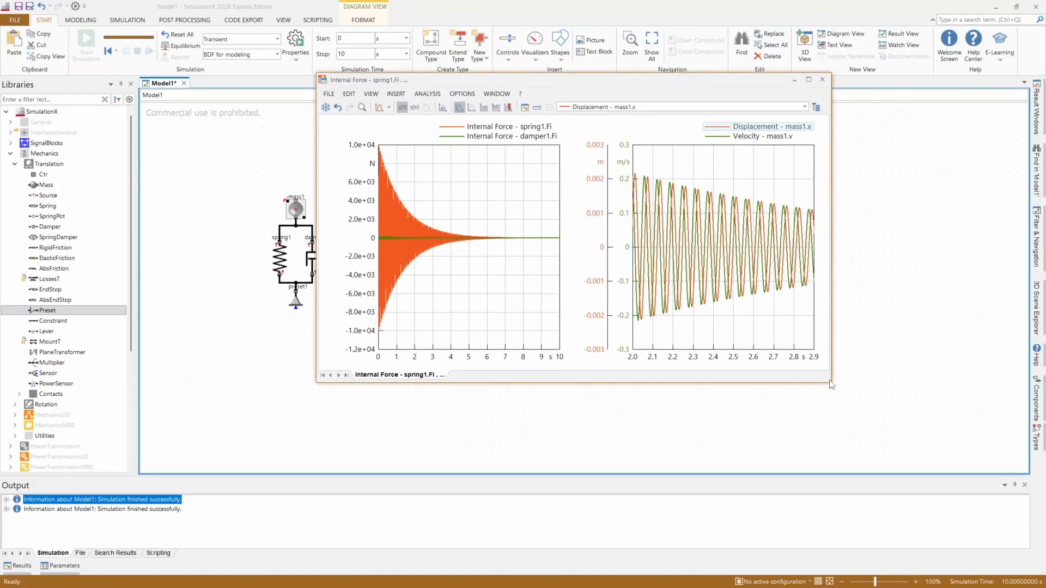
{"action": "left_click_drag", "start_coordinate": [833, 383], "coordinate": [974, 466]}
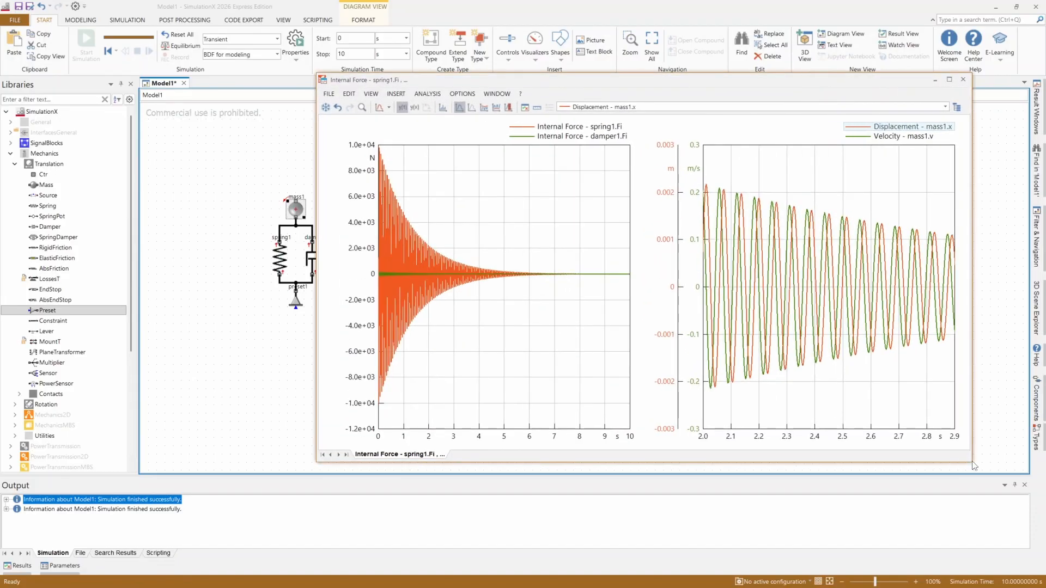
{"action": "left_click_drag", "start_coordinate": [539, 83], "coordinate": [564, 71]}
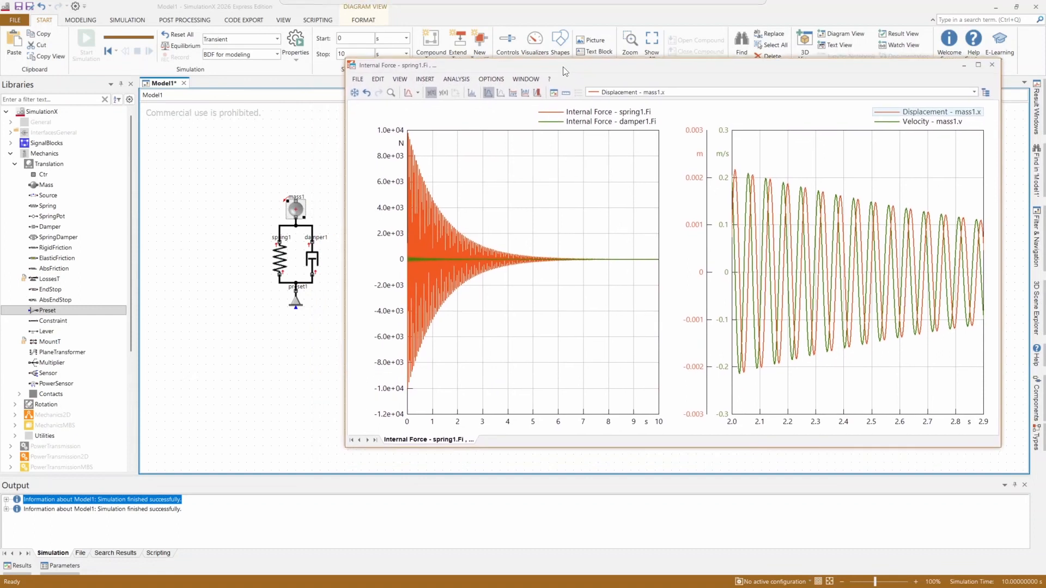
{"action": "double_click", "coordinate": [859, 172]}
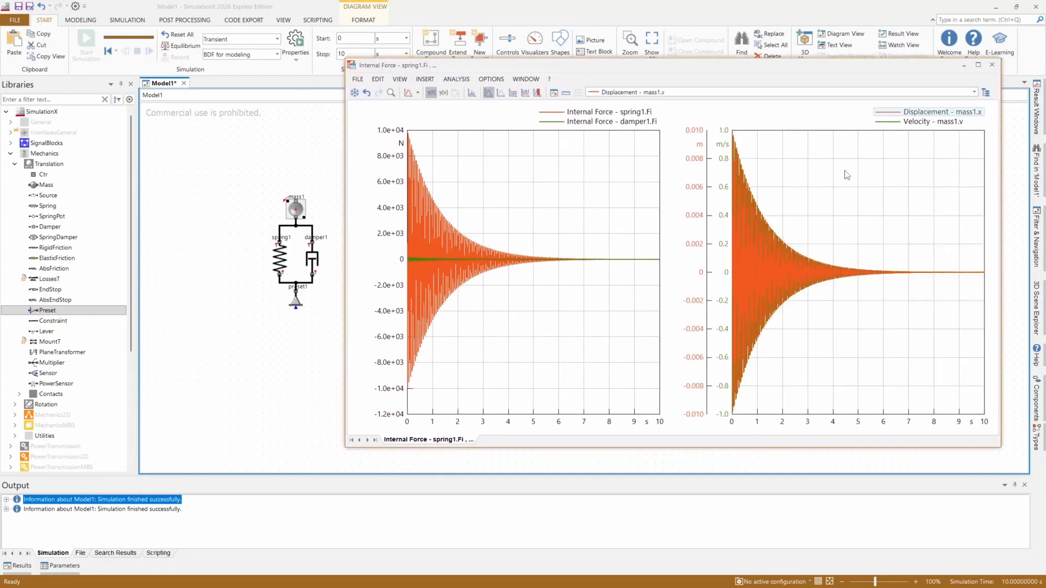
- Freeze the spring force, damper force, displacement and velocity results as independent curves in both panels
{"action": "left_click", "coordinate": [560, 194]}
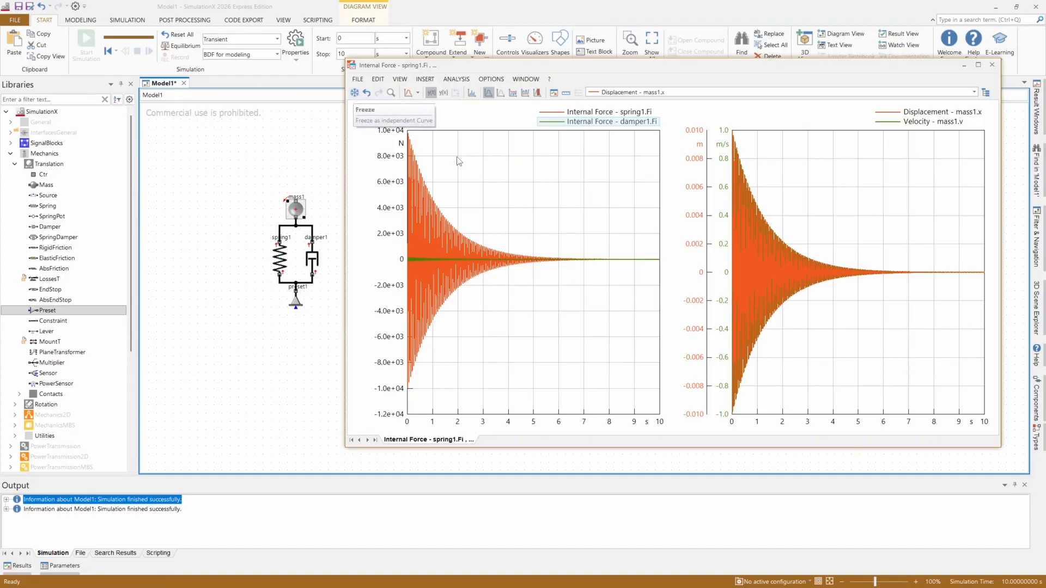
{"action": "left_click", "coordinate": [355, 93]}
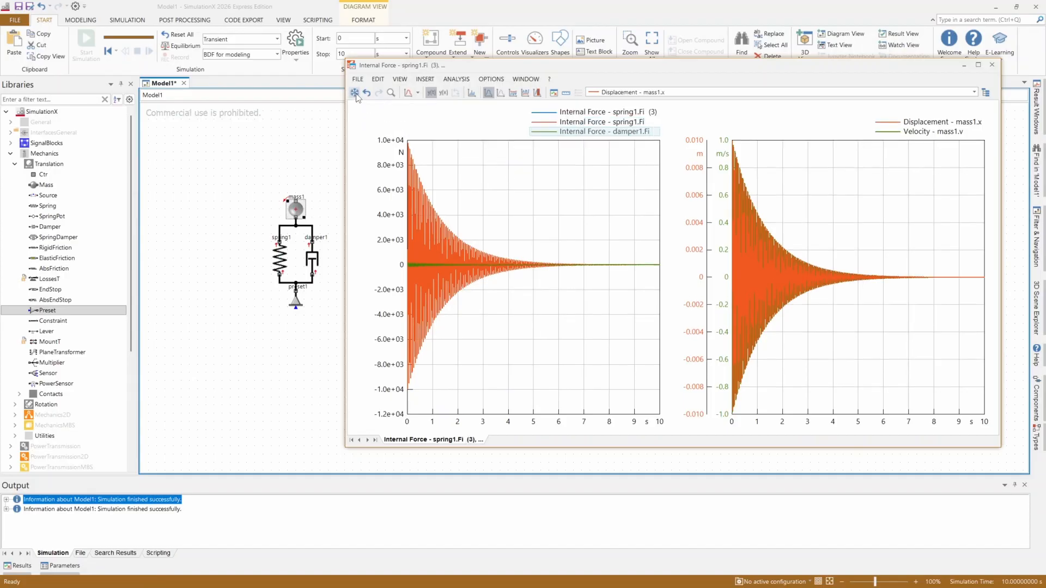
{"action": "left_click", "coordinate": [857, 200]}
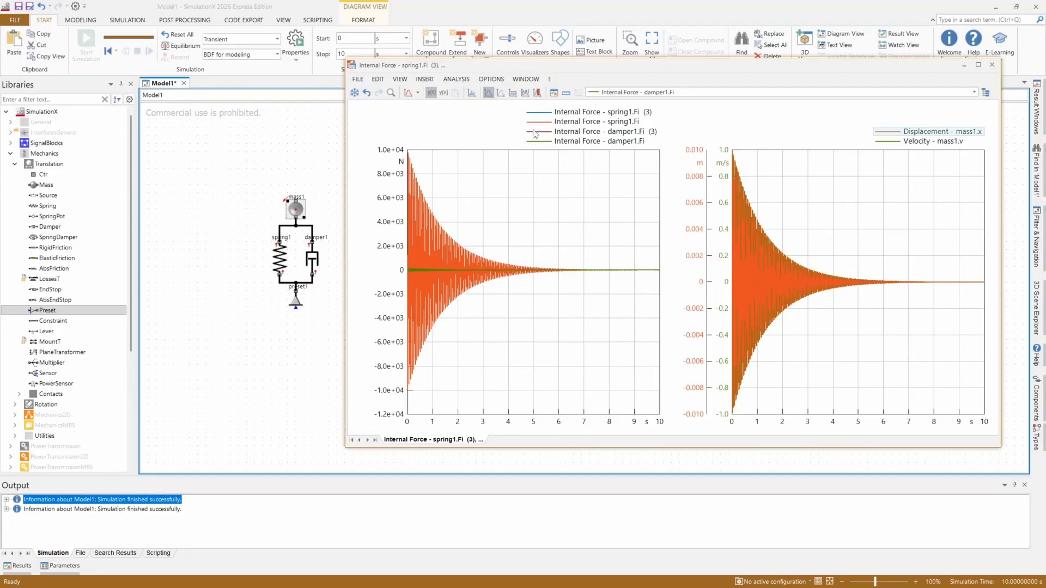
{"action": "left_click", "coordinate": [358, 96]}
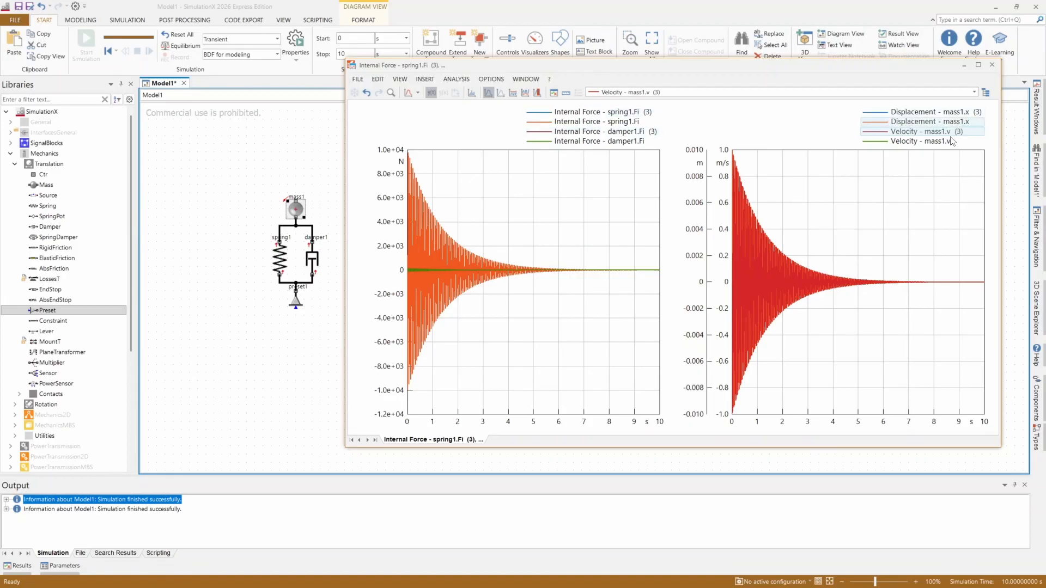
- Set the damper's damping to 1500 Ns/m, then reset and rerun the simulation
{"action": "double_click", "coordinate": [314, 256]}
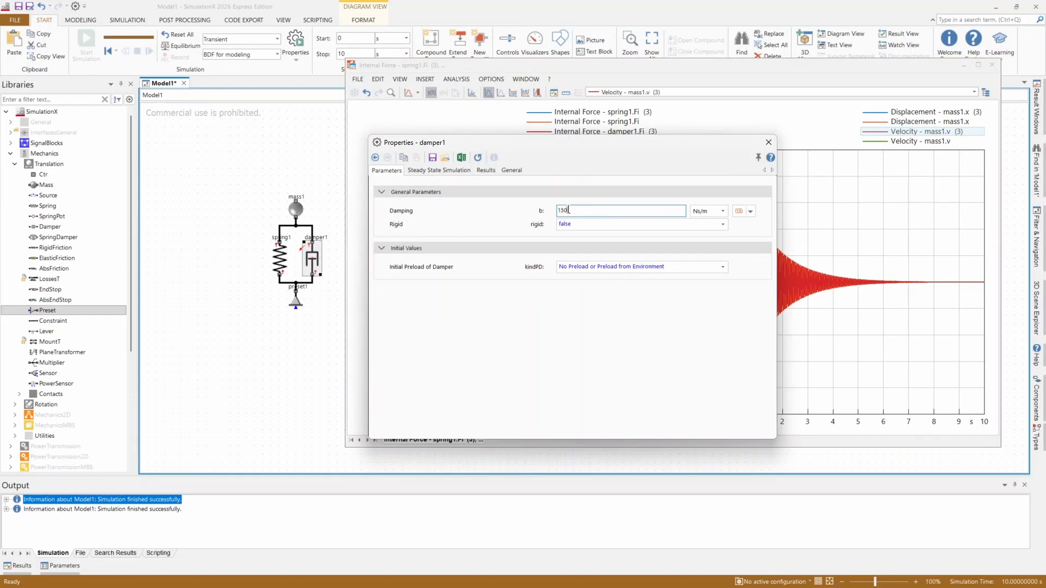
{"action": "type", "text": "0"}
{"action": "key", "text": "Return"}
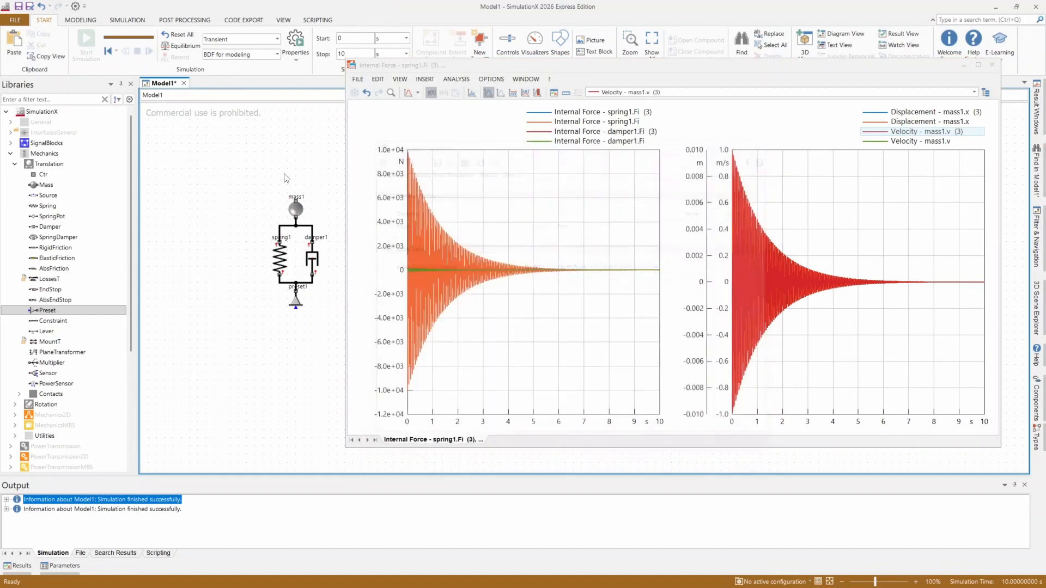
{"action": "left_click", "coordinate": [111, 57]}
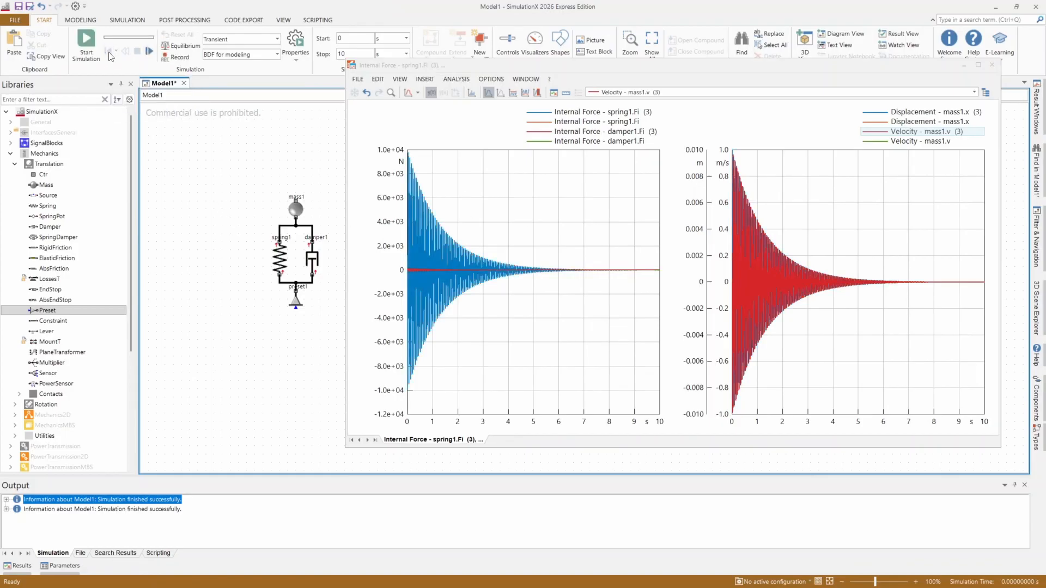
{"action": "left_click", "coordinate": [86, 43]}
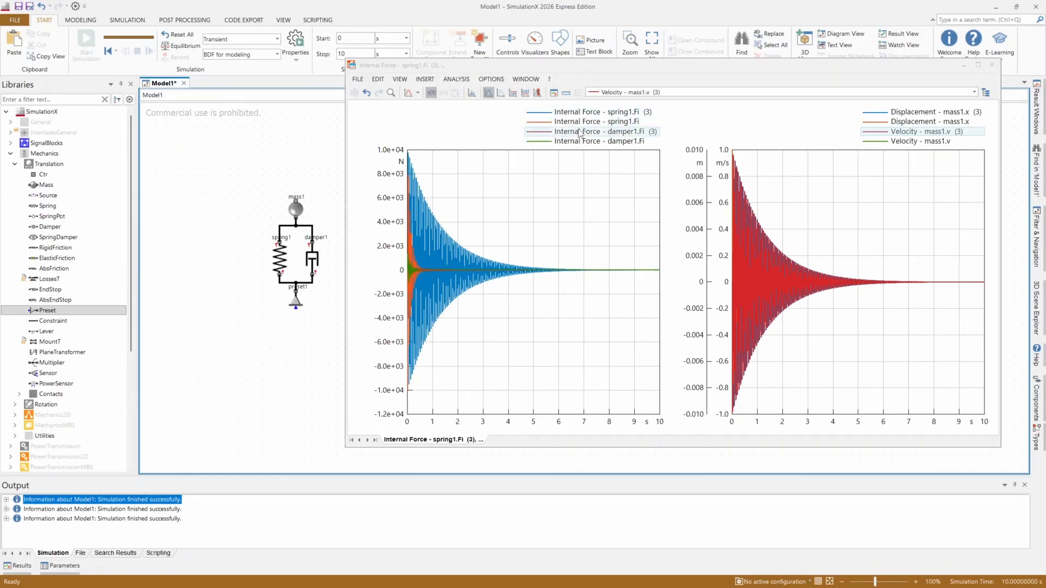
- Move the frozen and current damper force curves into one separate result window, with the current curve in front
{"action": "left_click", "coordinate": [545, 135]}
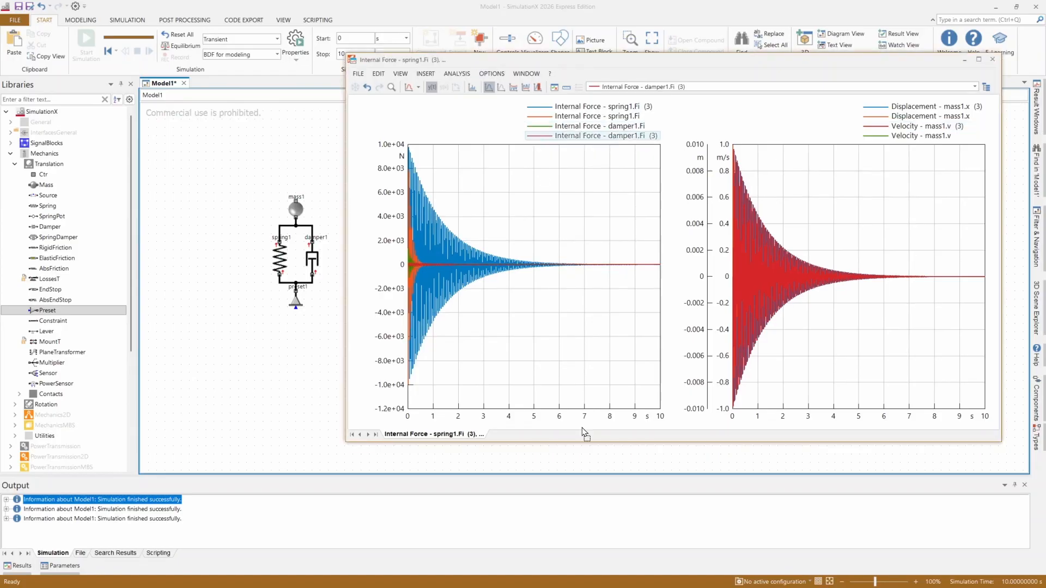
{"action": "left_click_drag", "start_coordinate": [215, 325], "coordinate": [214, 322]}
{"action": "left_click_drag", "start_coordinate": [392, 330], "coordinate": [387, 184]}
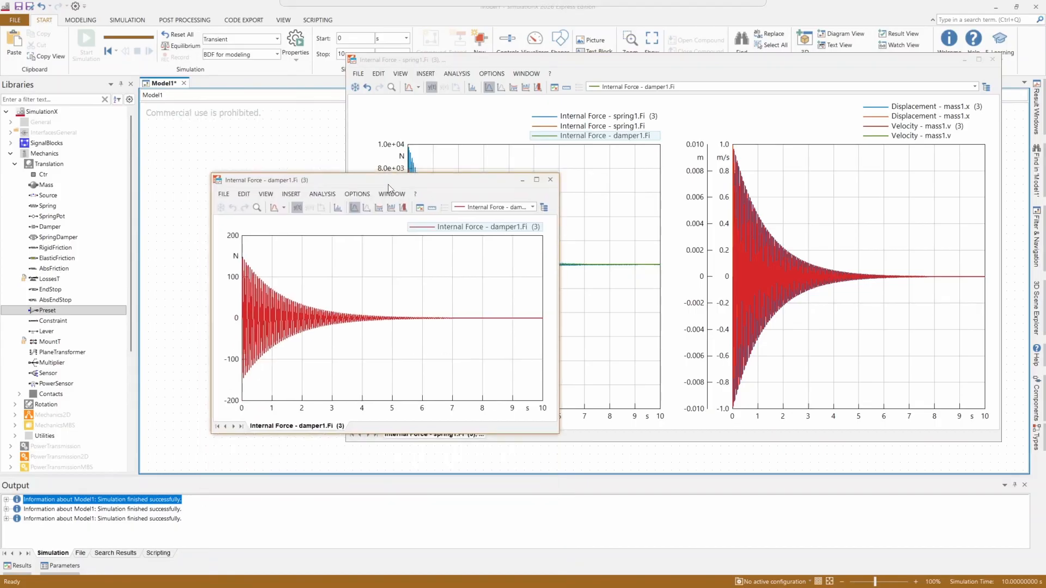
{"action": "left_click_drag", "start_coordinate": [326, 222], "coordinate": [303, 262]}
{"action": "left_click", "coordinate": [318, 184]}
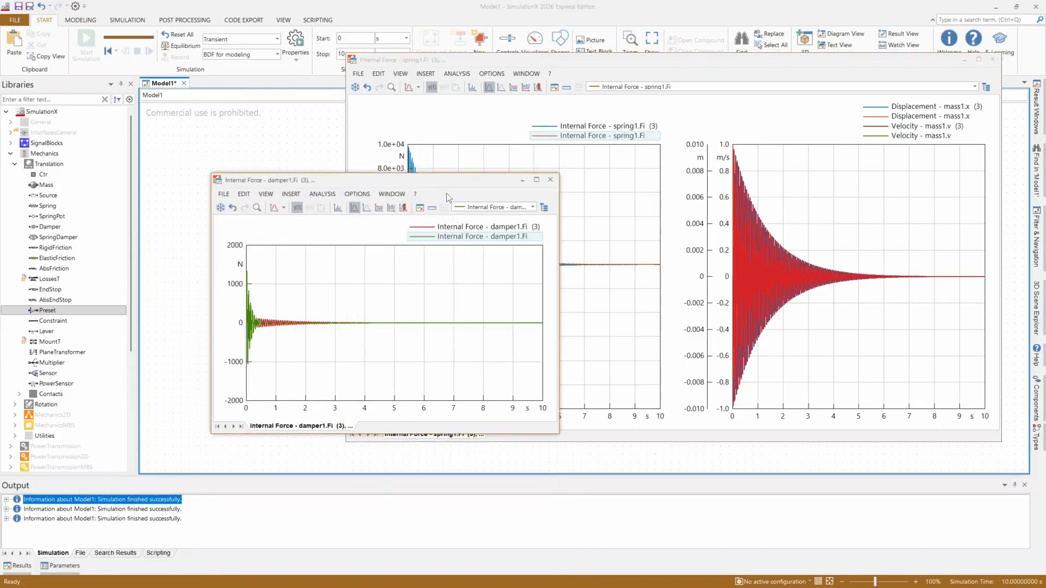
{"action": "left_click_drag", "start_coordinate": [444, 185], "coordinate": [520, 124]}
{"action": "left_click", "coordinate": [547, 167]}
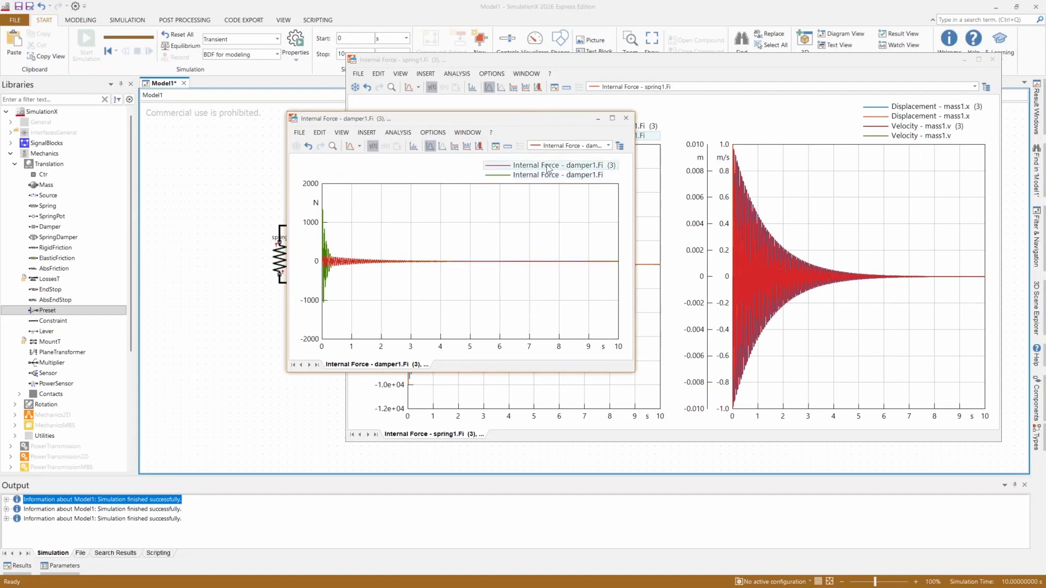
{"action": "left_click", "coordinate": [495, 174]}
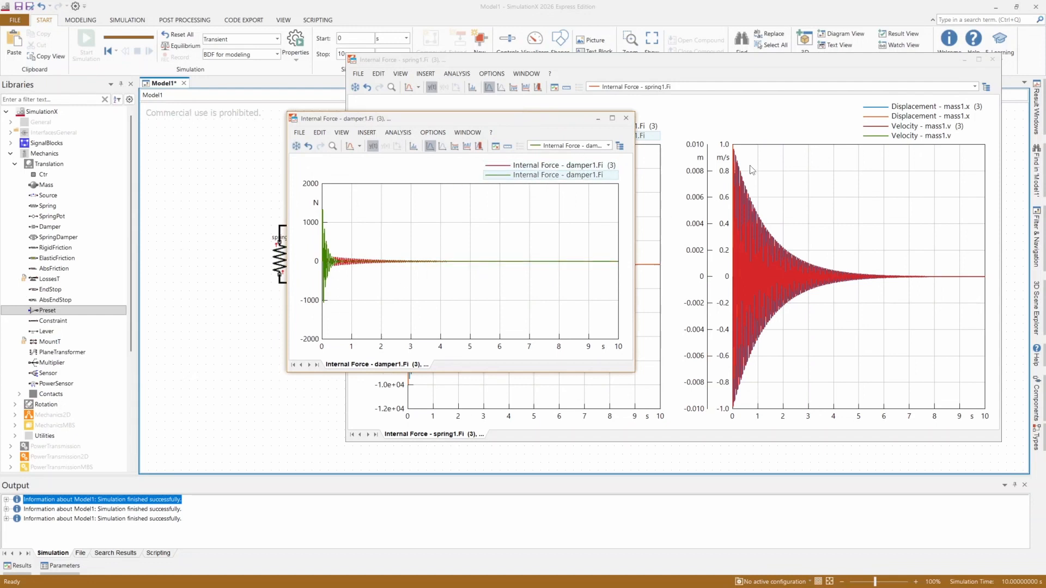
- Move the frozen and current mass displacement curves into one separate result window and place it clear of the model diagram
{"action": "left_click", "coordinate": [750, 69]}
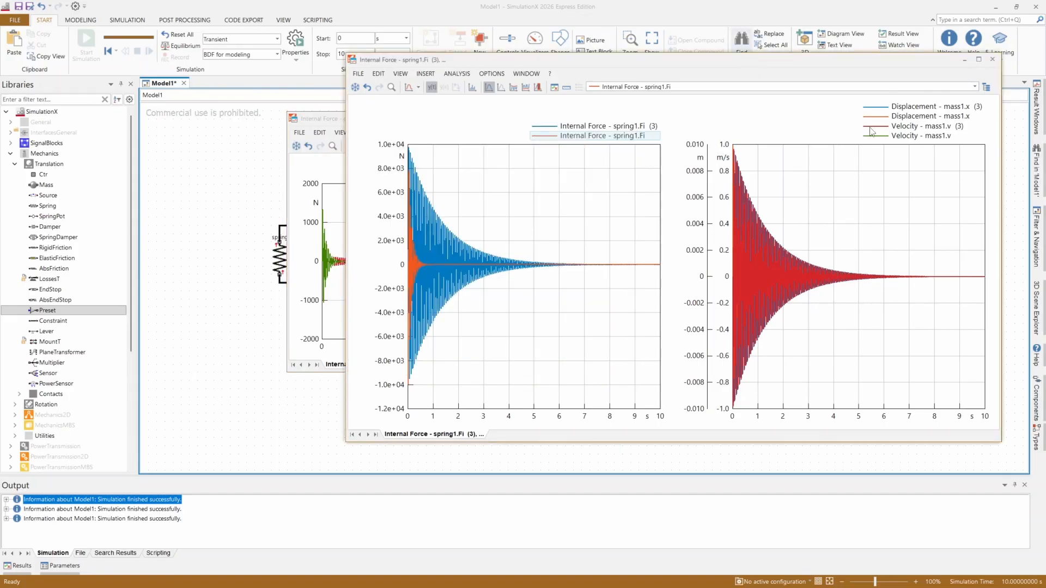
{"action": "left_click_drag", "start_coordinate": [876, 112], "coordinate": [195, 166]}
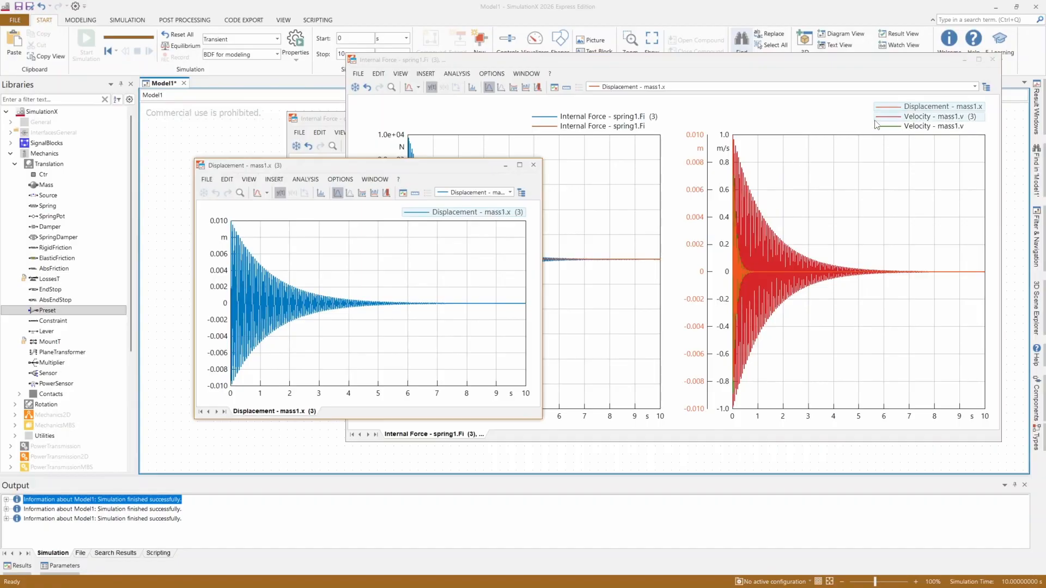
{"action": "left_click_drag", "start_coordinate": [889, 111], "coordinate": [325, 244]}
{"action": "left_click", "coordinate": [297, 167]}
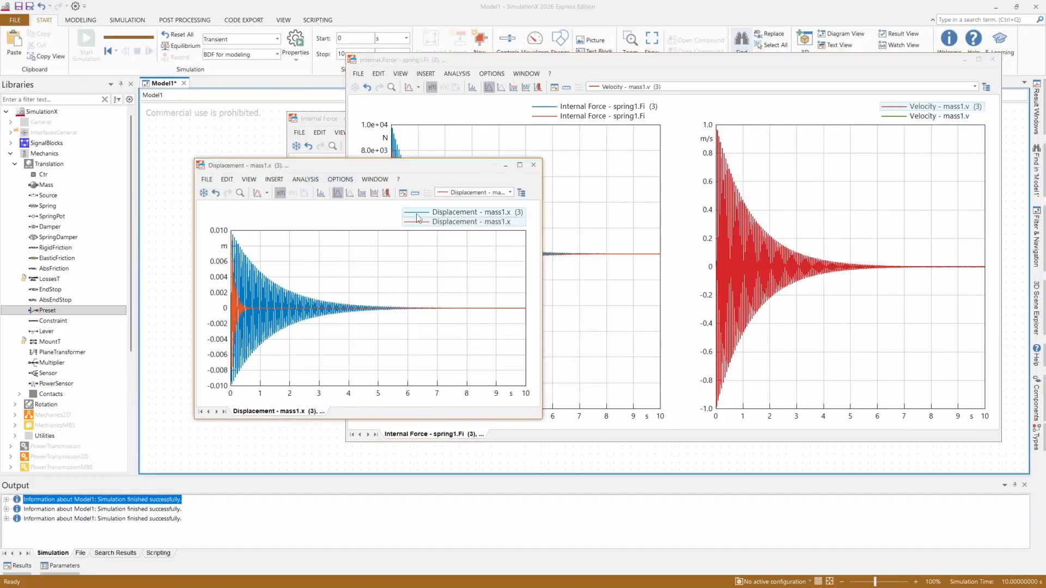
{"action": "left_click", "coordinate": [416, 214]}
{"action": "left_click", "coordinate": [418, 224]}
{"action": "left_click_drag", "start_coordinate": [410, 169], "coordinate": [803, 161]}
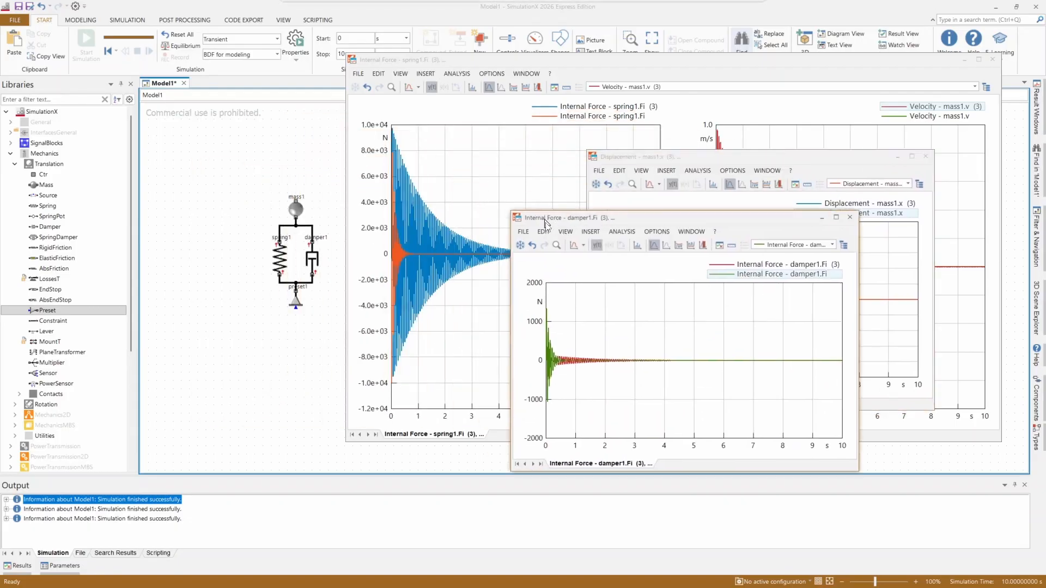